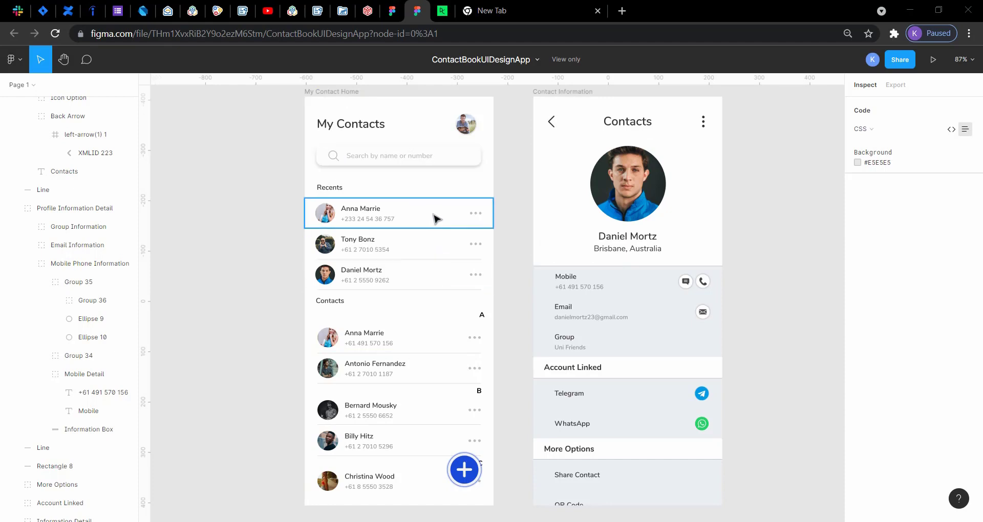
Step: Switch to the NewUi file and add an iPhone 13 Pro Max frame beside the Contact Info frame
click(378, 154)
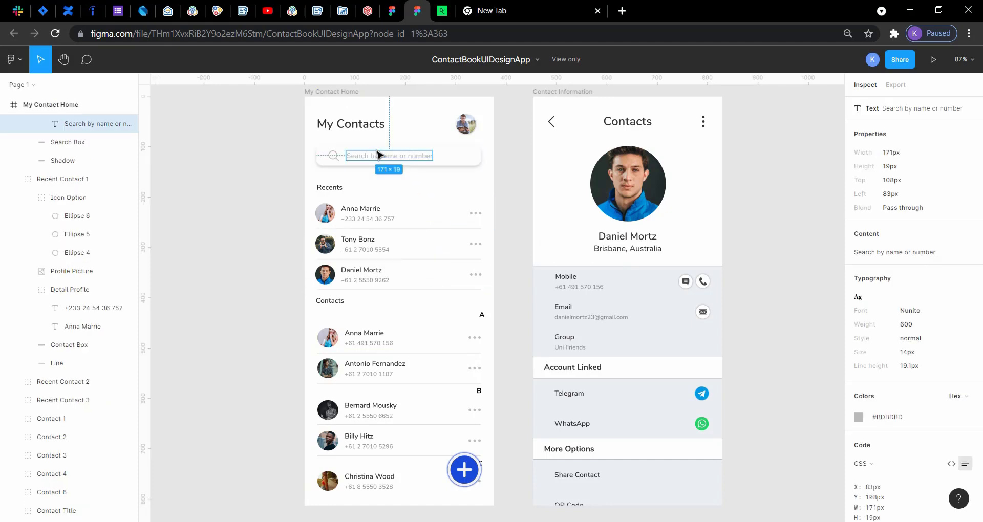
click(391, 11)
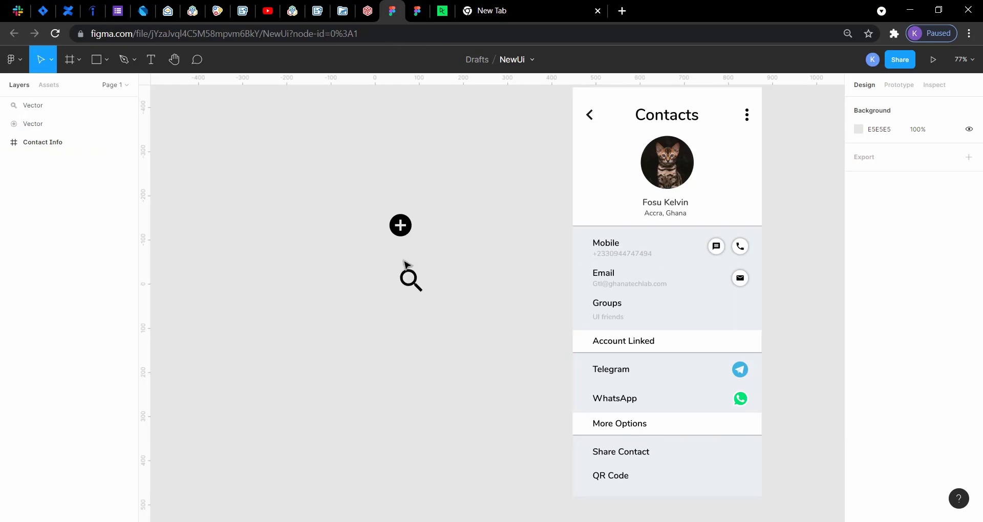
scroll(474, 238, up, 3)
scroll(475, 238, right, 5)
scroll(475, 238, down, 2)
scroll(476, 238, right, 5)
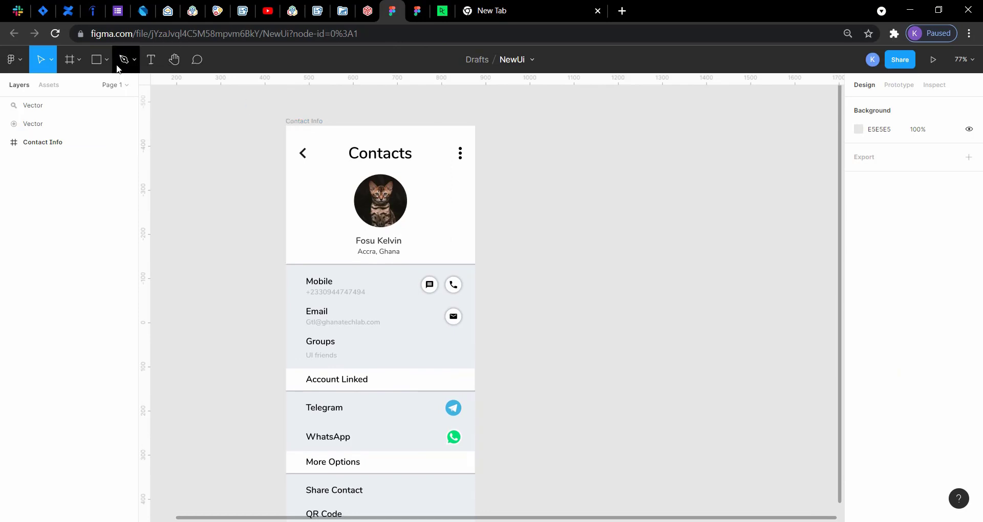
click(81, 60)
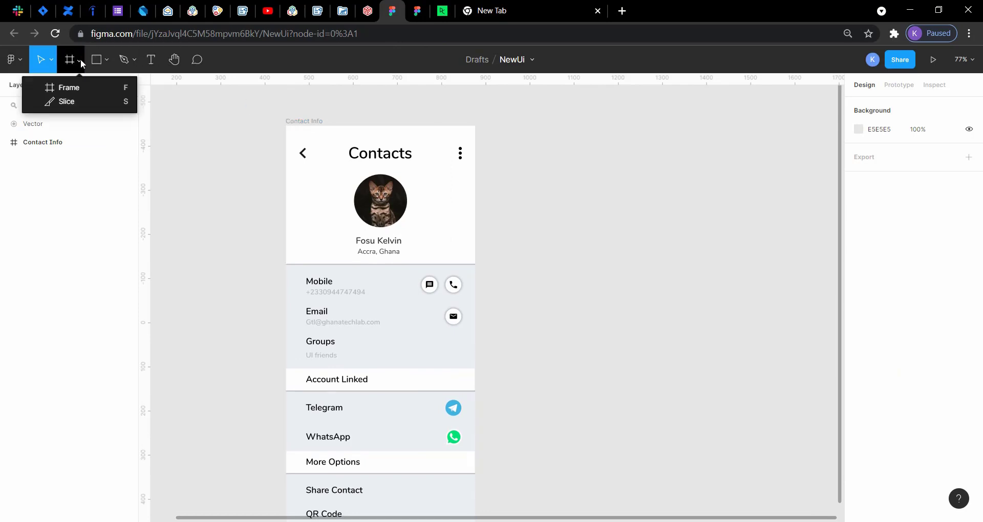
click(82, 87)
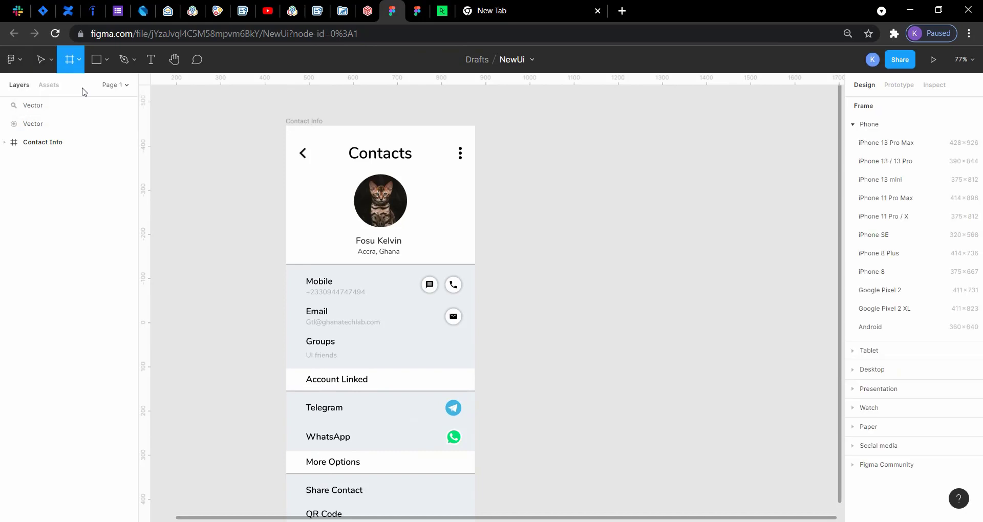
click(875, 144)
Step: Move the new iPhone 13 Pro Max frame down to about Y -446, level with the Contact Info frame
scroll(731, 262, down, 5)
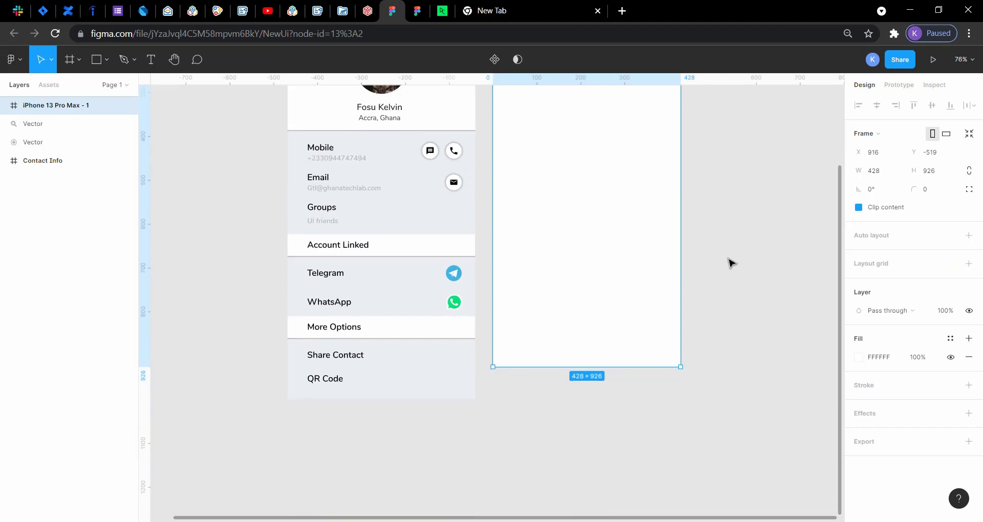
scroll(730, 264, up, 5)
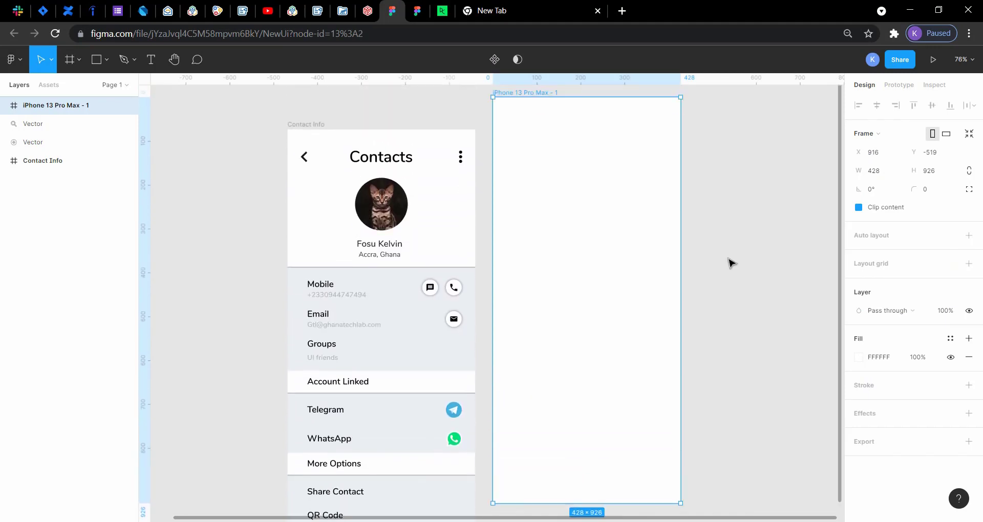
drag(595, 220, 593, 255)
scroll(716, 333, down, 2)
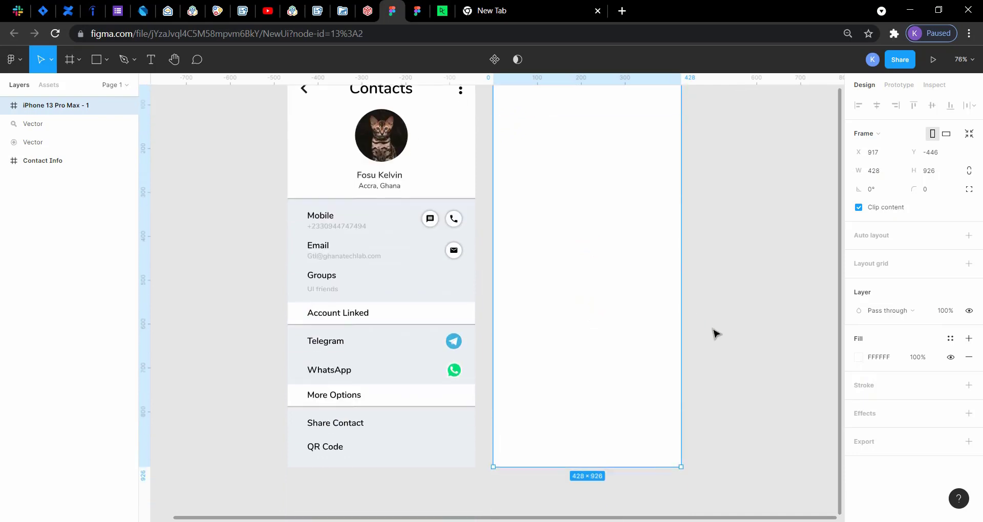
click(716, 333)
scroll(716, 332, up, 2)
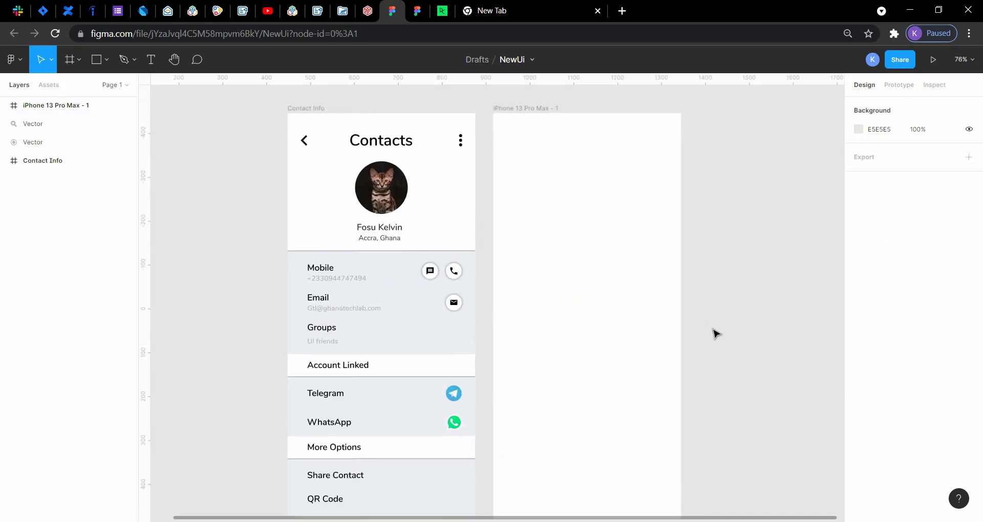
scroll(716, 333, left, 4)
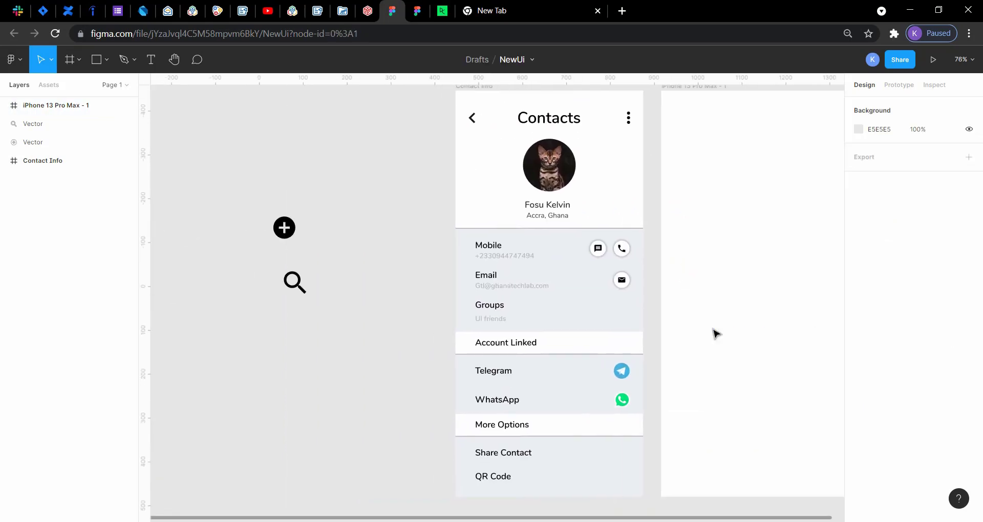
Step: Separate the two design files into their own browser window and view the My Contact Home reference screen
click(418, 10)
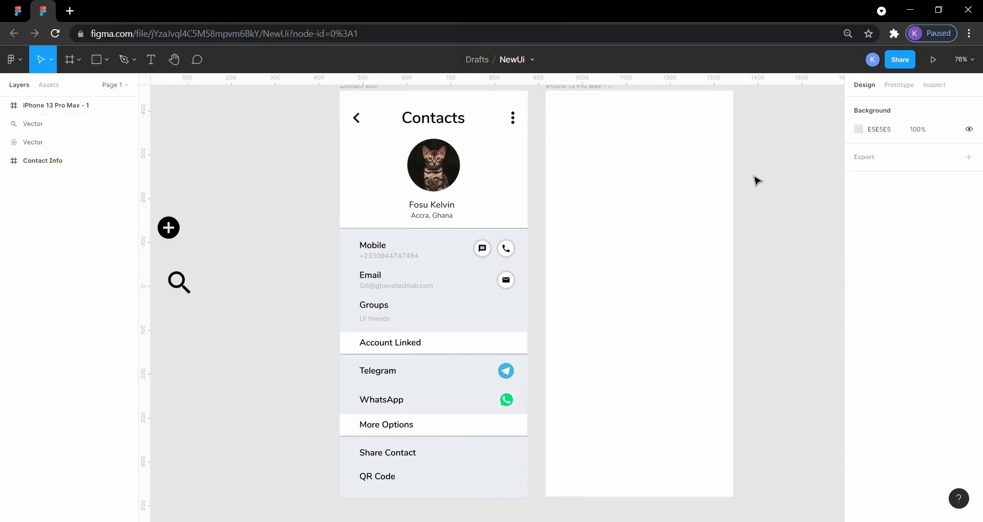
scroll(757, 180, right, 1)
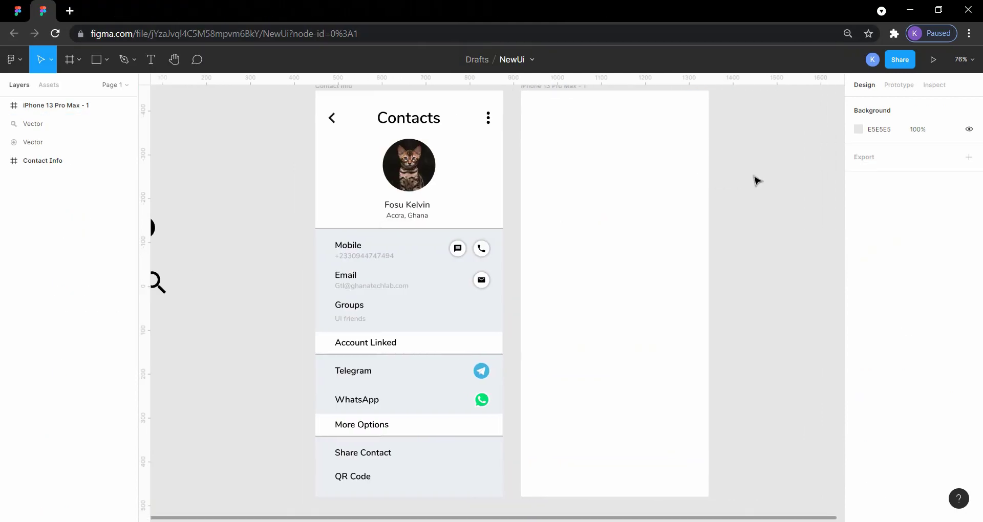
click(17, 10)
click(240, 111)
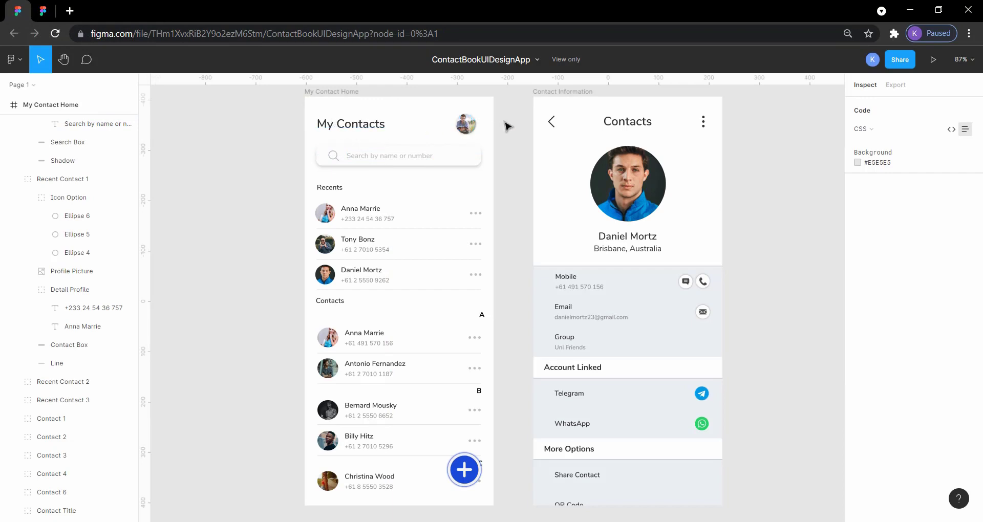
Step: In NewUi, duplicate the Contact Info frame's Contacts heading into the upper part of the new frame, at about X 61, Y 39
click(45, 5)
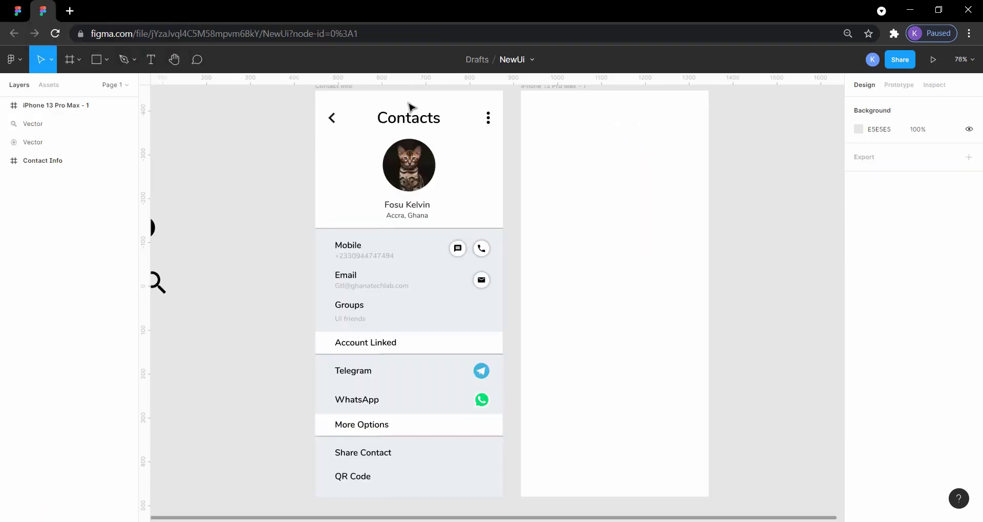
click(405, 121)
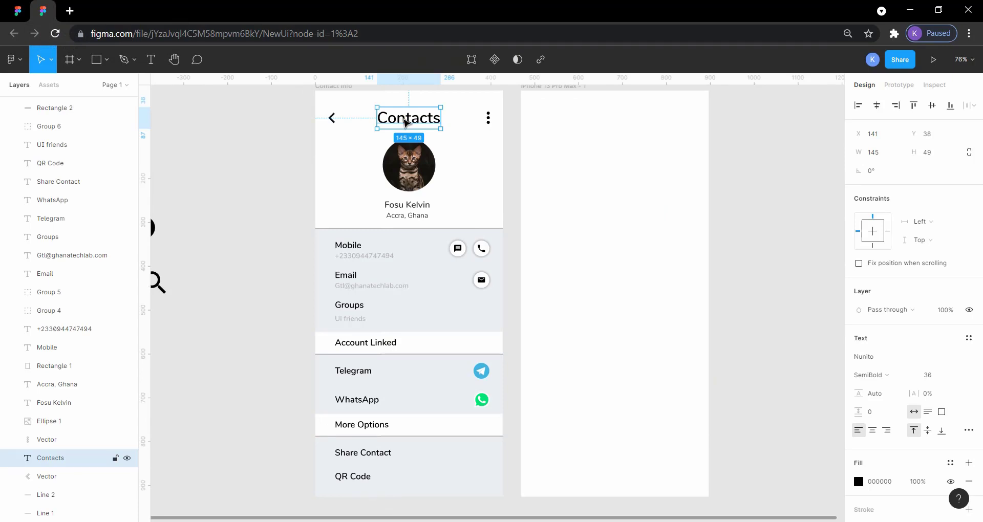
key(ctrl+v)
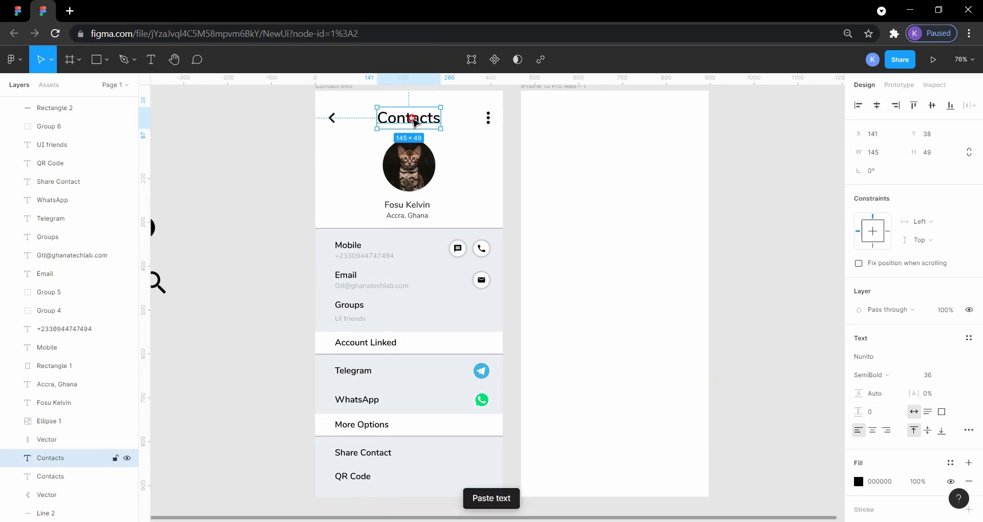
drag(410, 120, 584, 120)
click(779, 153)
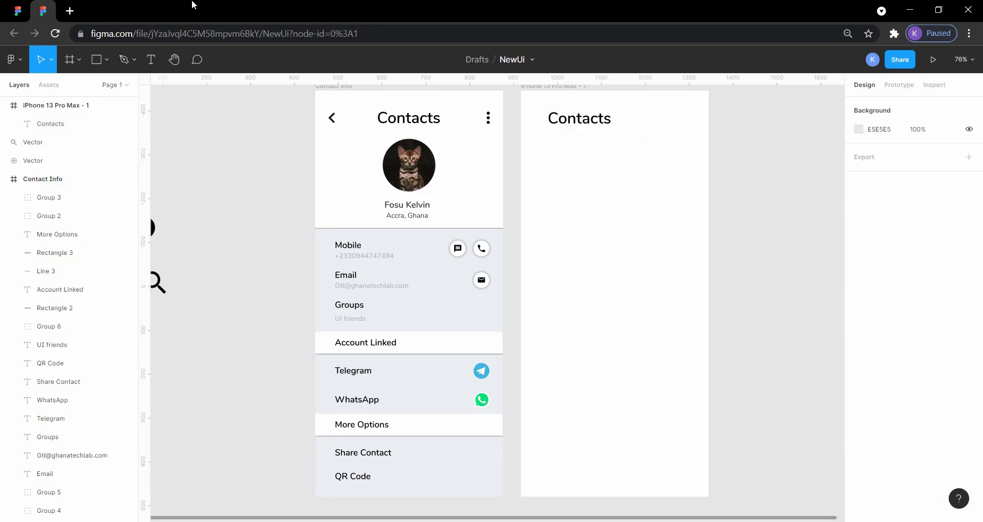
Step: Inspect the text properties of the My Contacts and Contacts headings in the ContactBookUIDesignApp reference
click(17, 10)
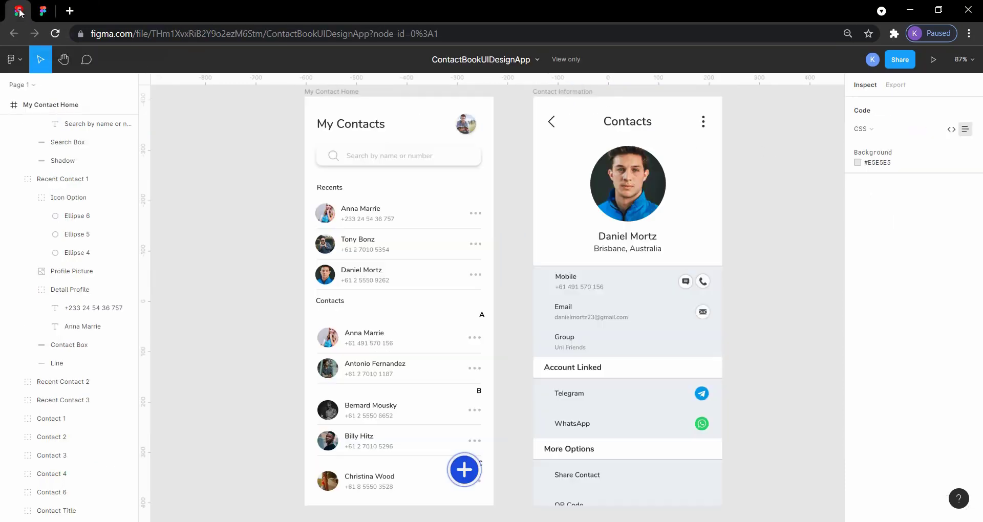
click(361, 130)
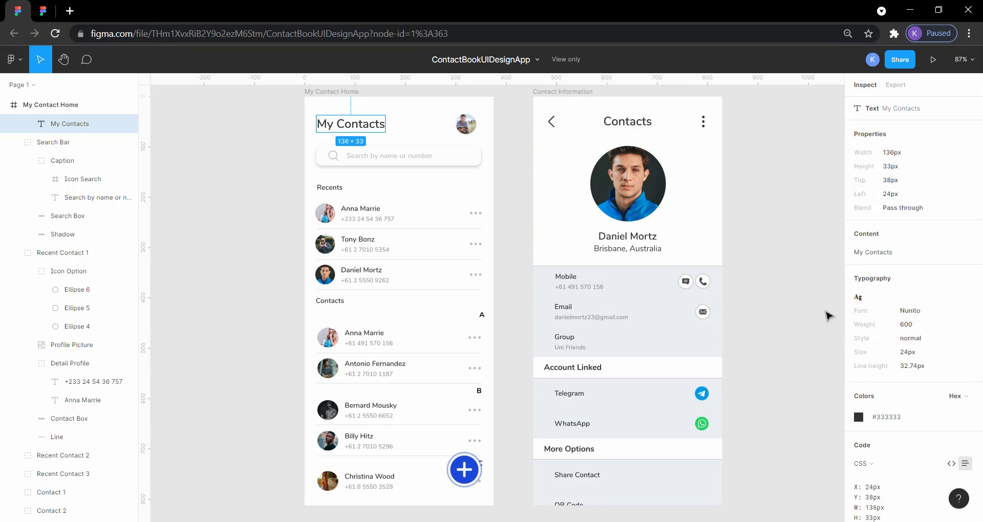
click(627, 122)
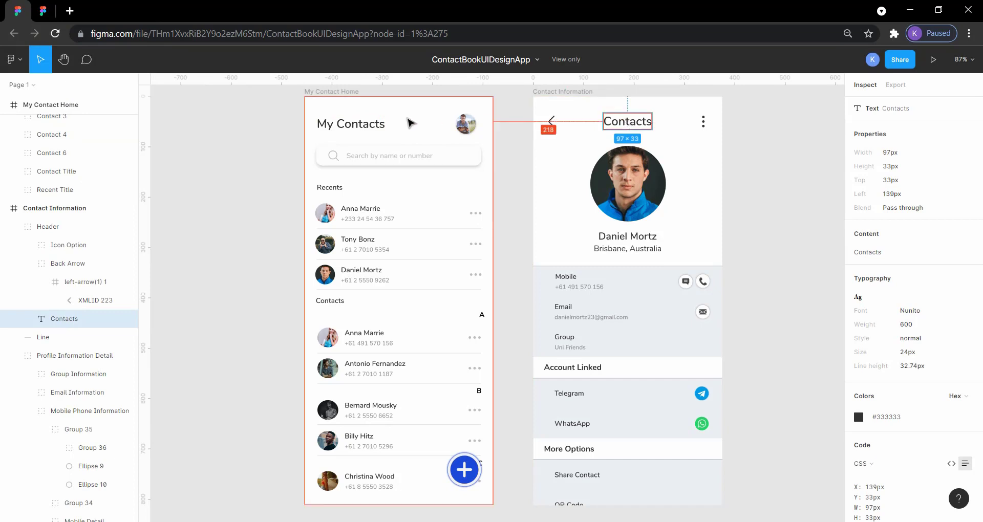
click(362, 131)
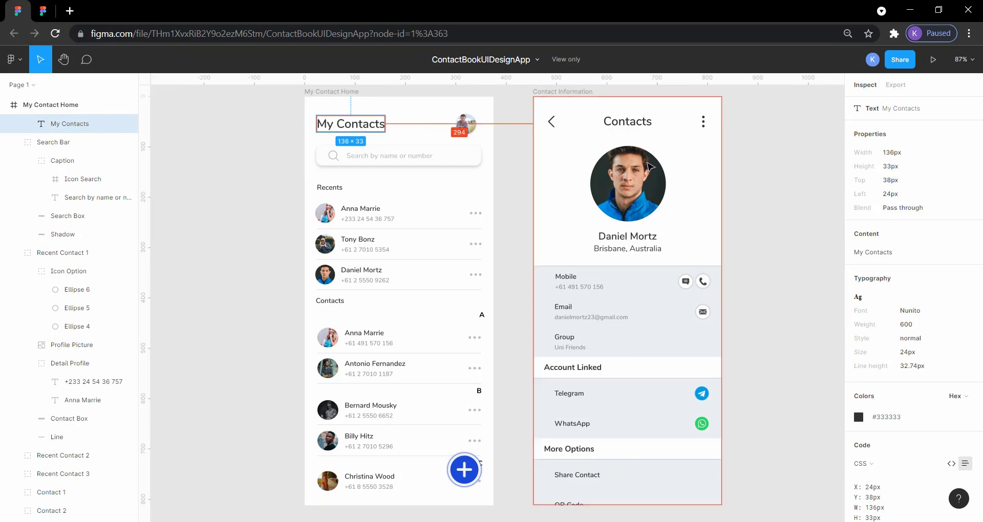
click(775, 230)
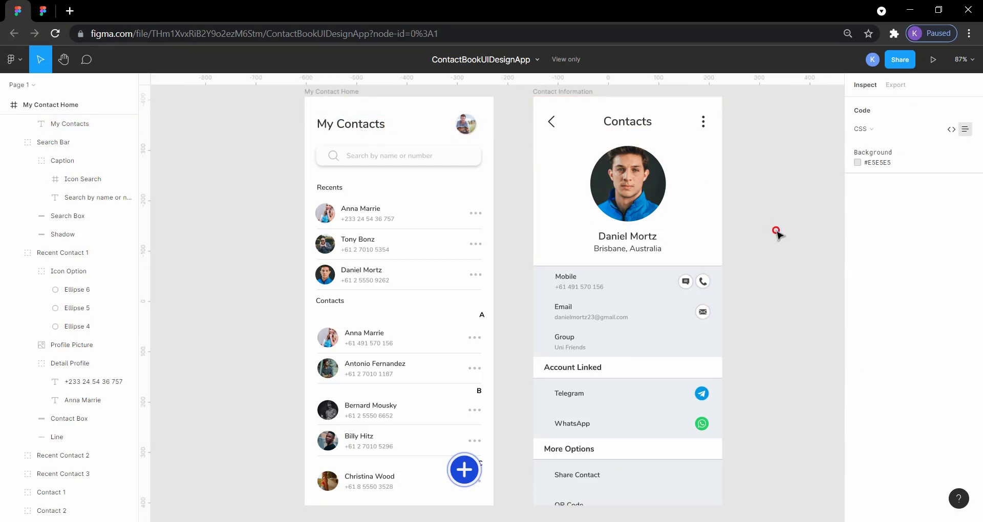
Step: Return to NewUi and change the copied heading in the new frame to My Contacts, matching the reference
click(54, 9)
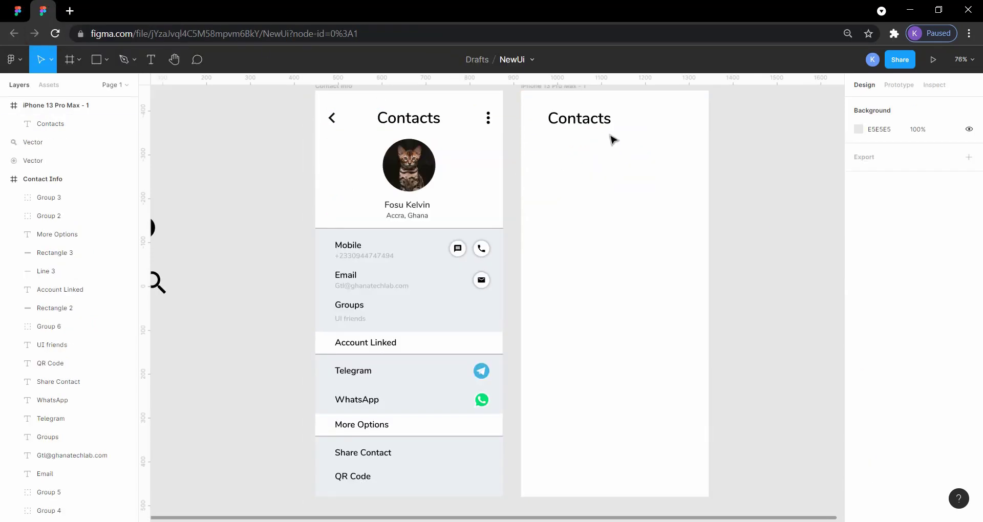
click(598, 126)
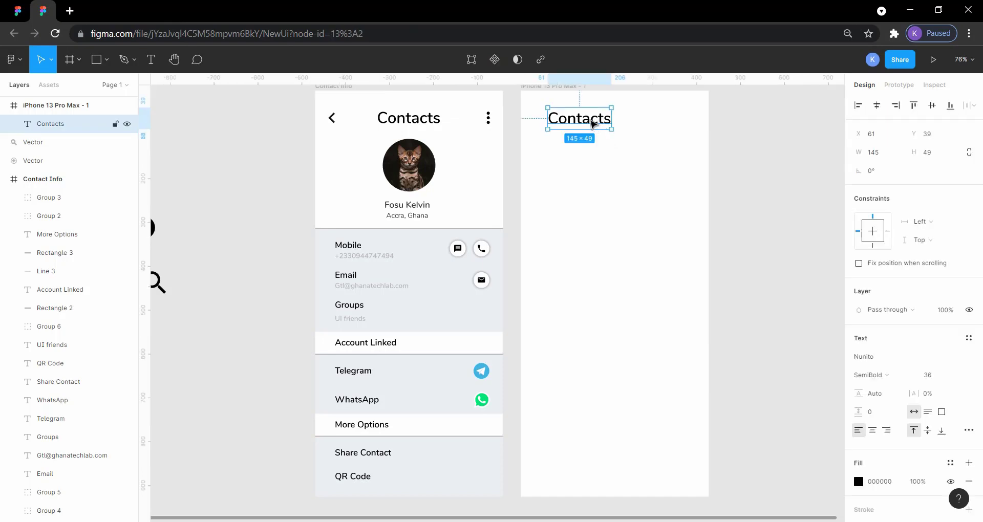
double_click(591, 121)
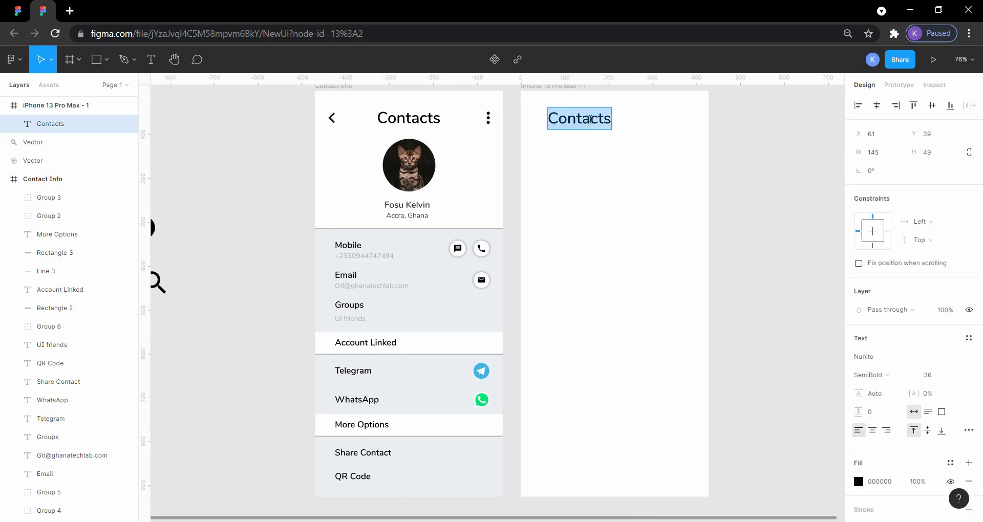
text(My)
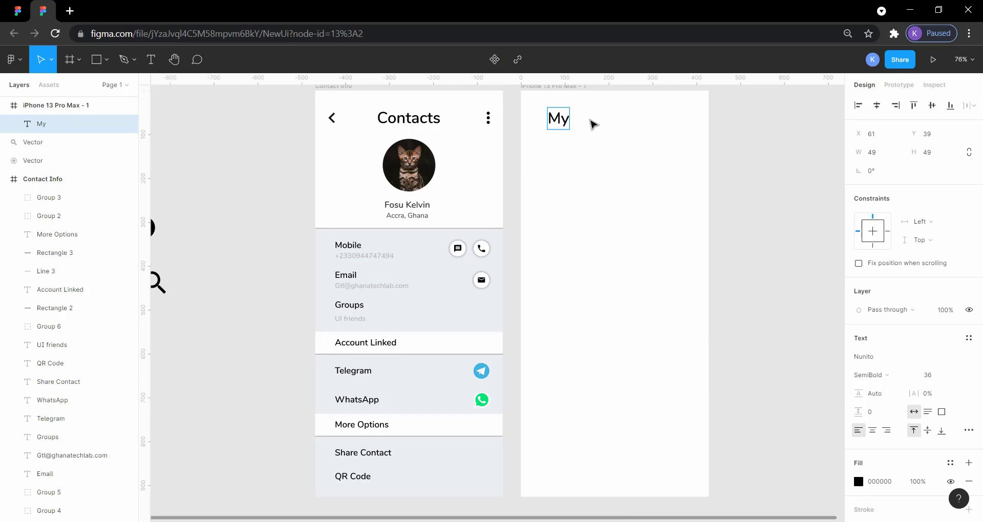
text( Home)
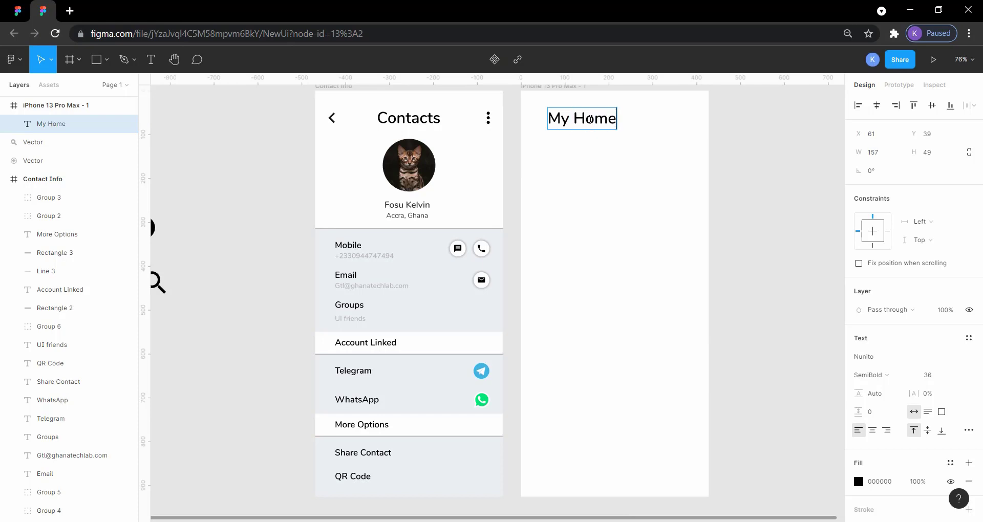
click(18, 11)
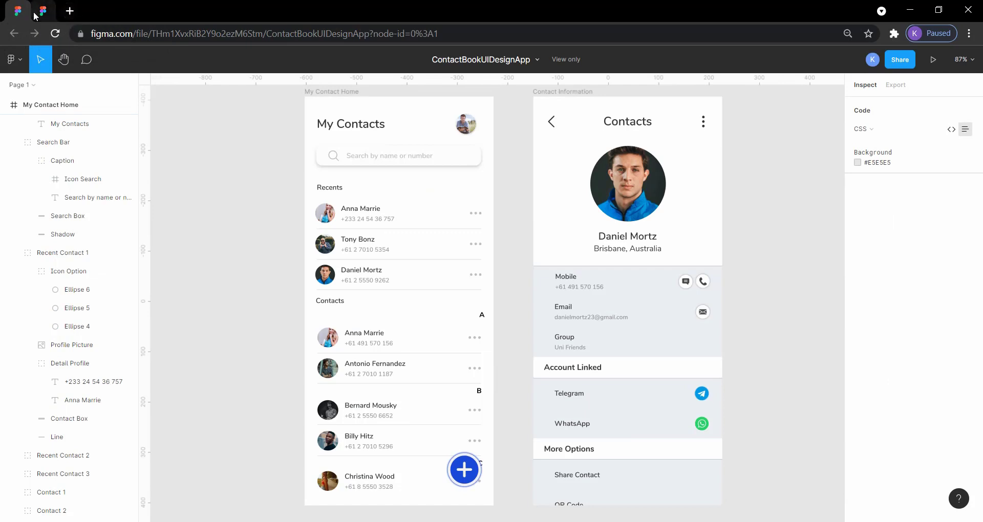
click(36, 16)
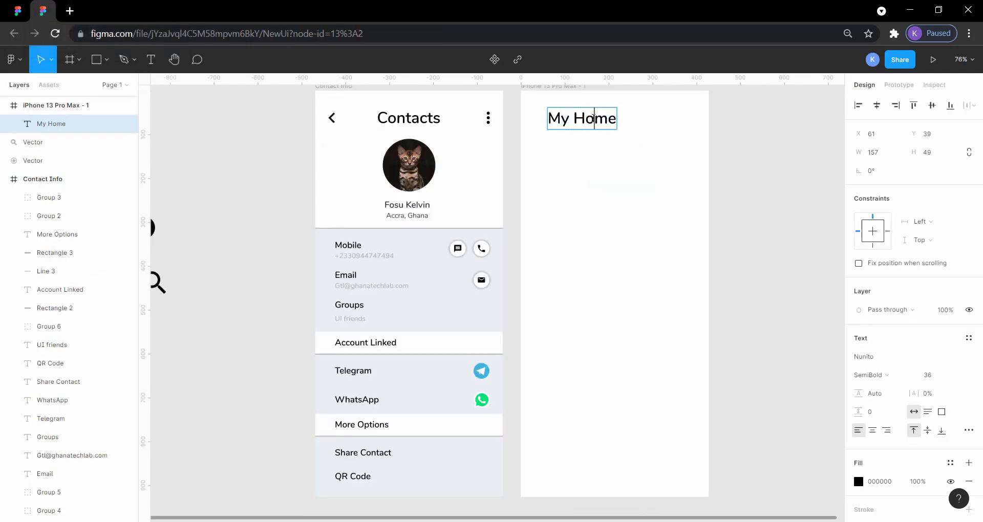
double_click(593, 118)
text(Contacts)
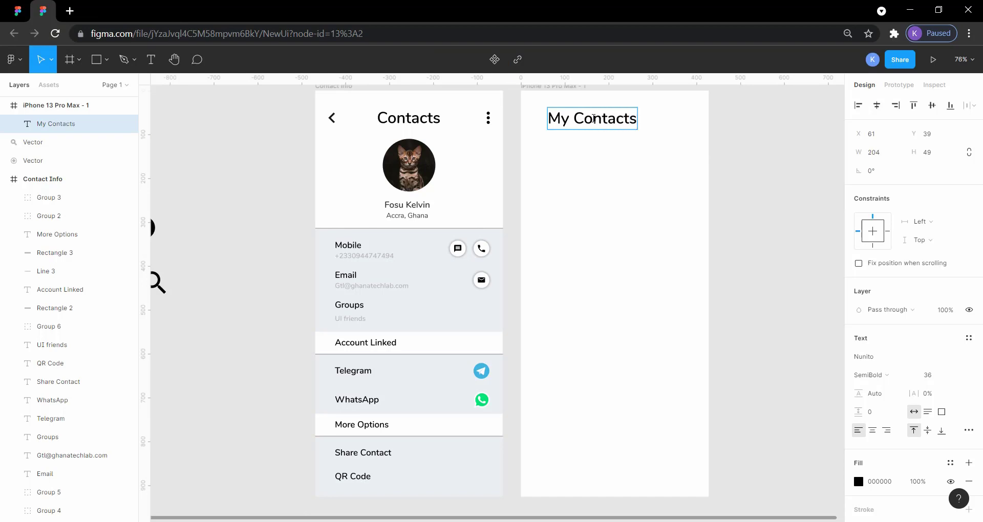
key(Escape)
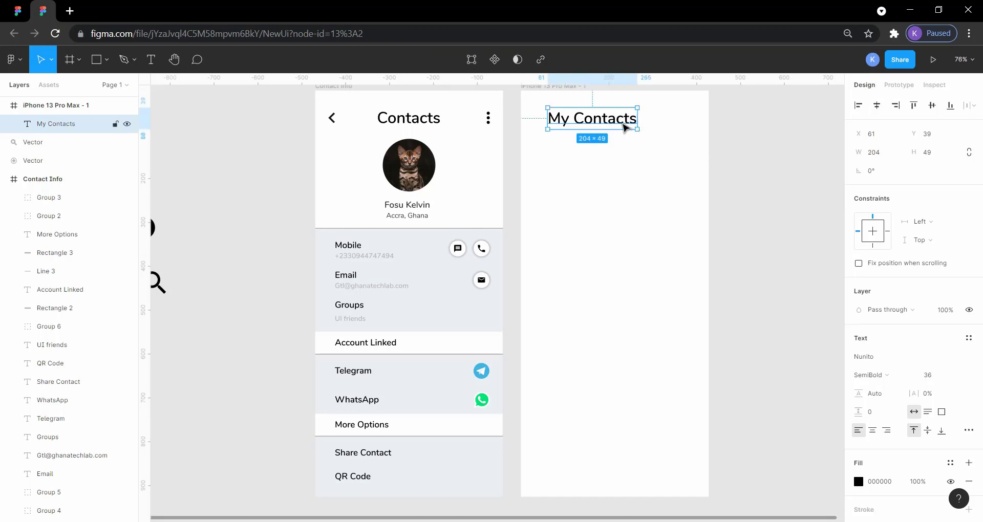
Step: Set the font size of the My Contacts heading to 24
double_click(619, 120)
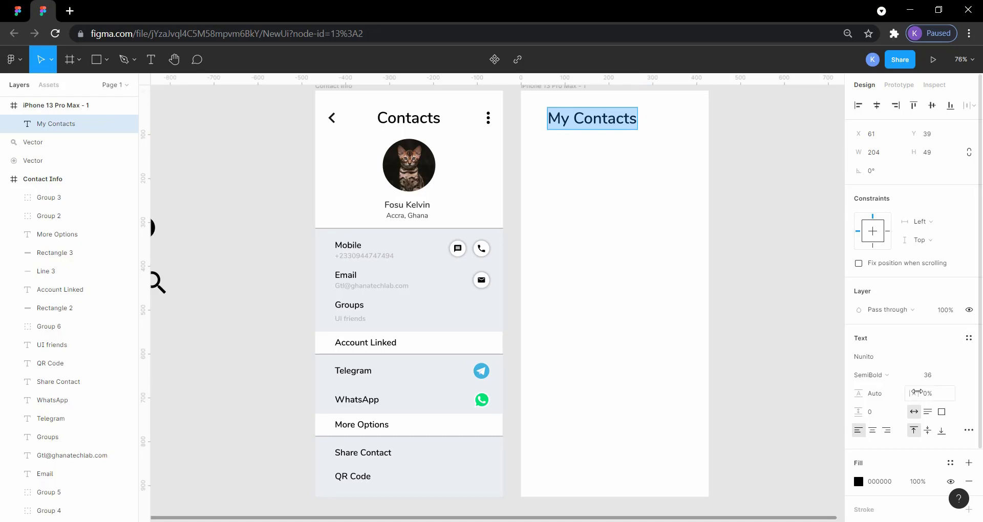
click(956, 376)
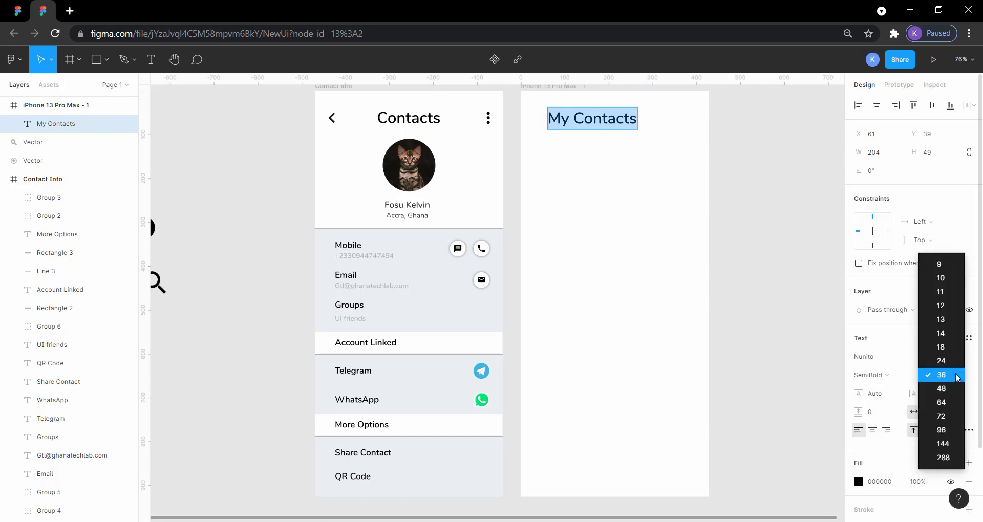
click(955, 361)
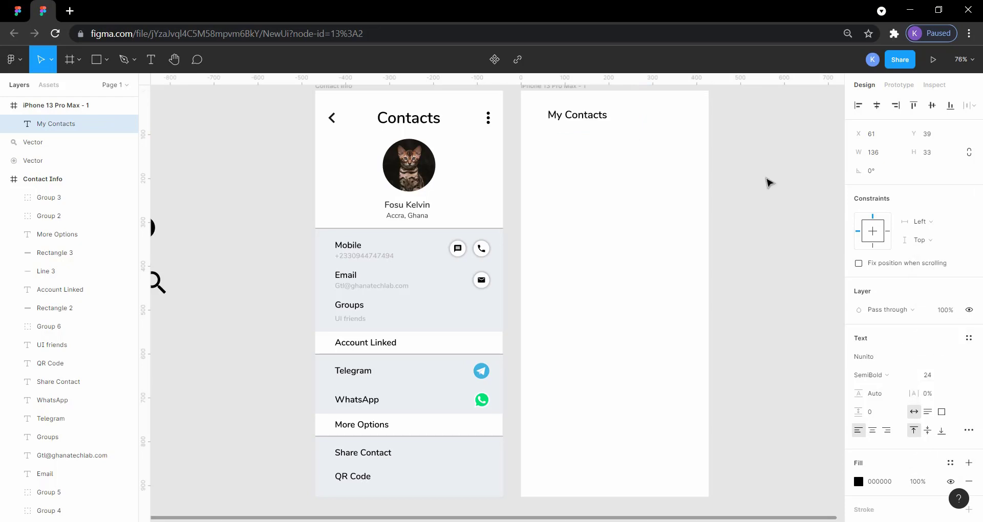
click(740, 147)
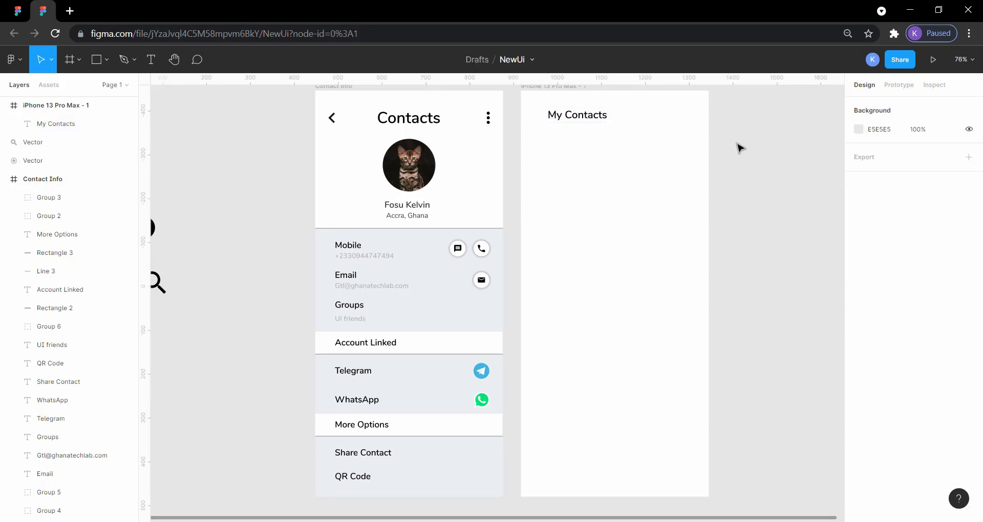
Step: Compare the font sizes of the Contacts and My Contacts headings in NewUi with those in the ContactBookUIDesignApp reference
click(425, 119)
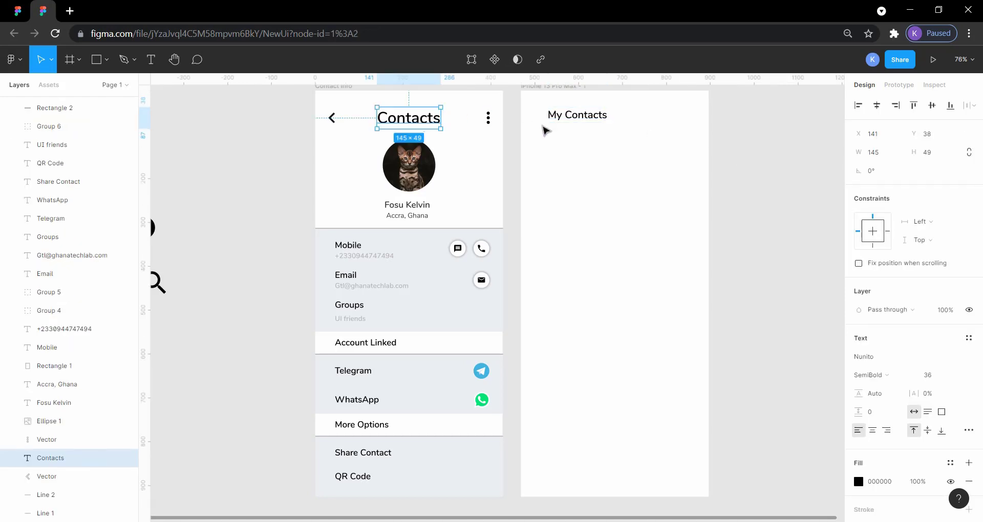
click(574, 121)
click(18, 11)
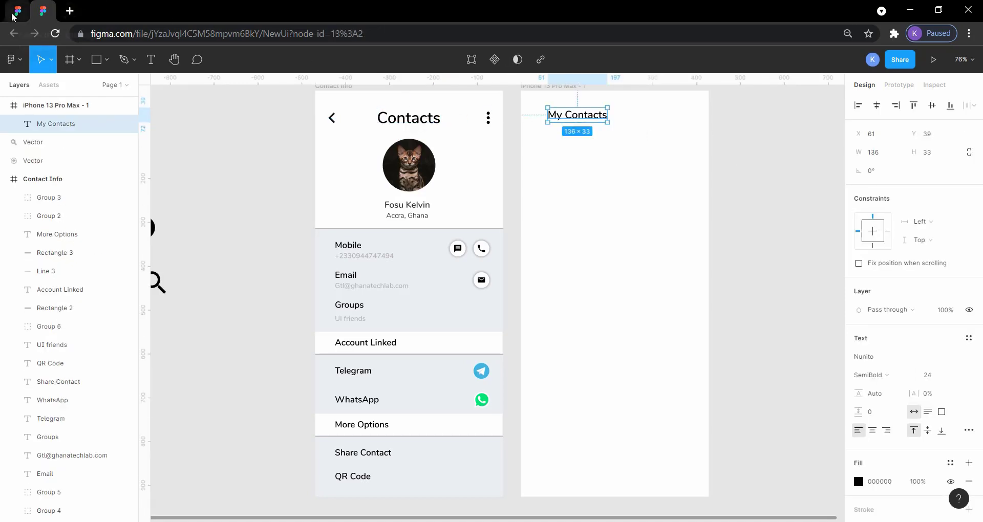
click(620, 127)
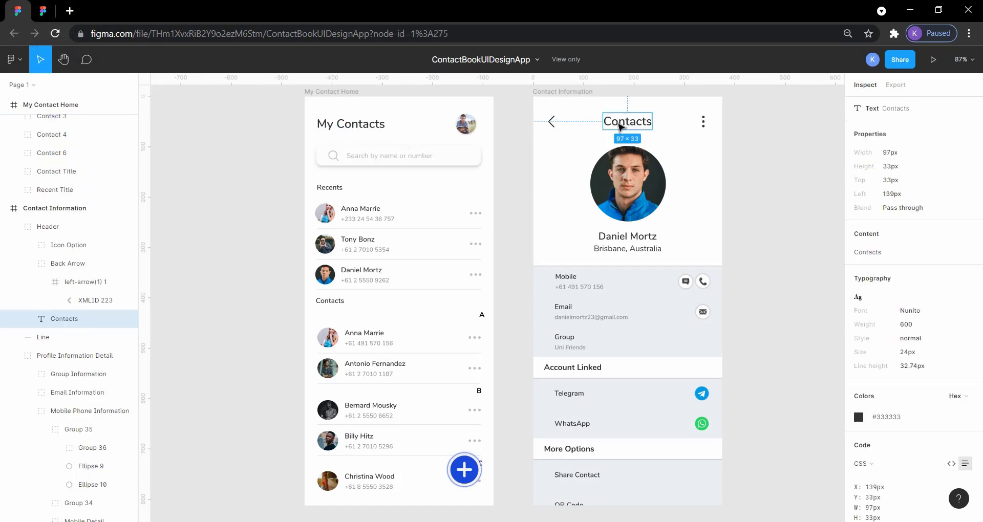
click(374, 126)
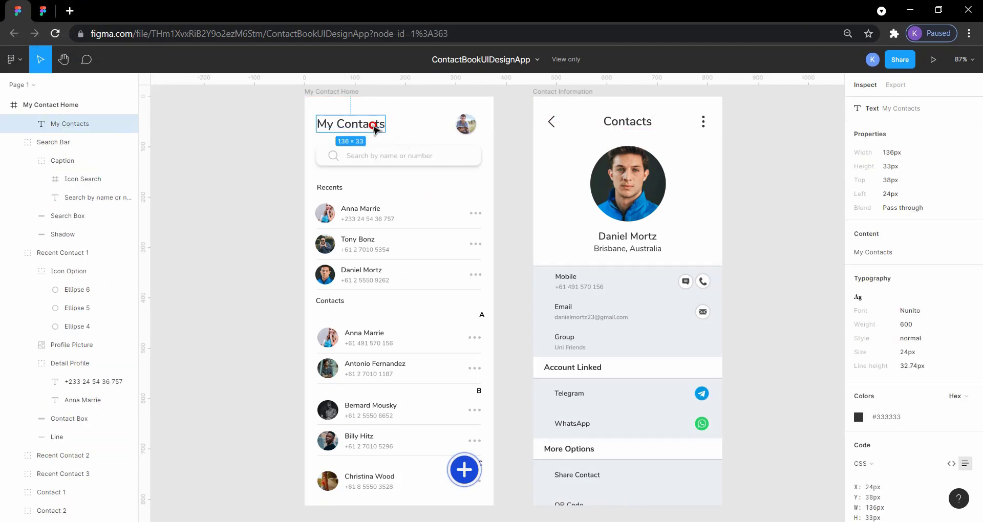
Step: Return to NewUi and set the font size of the My Contacts heading to 36
click(43, 10)
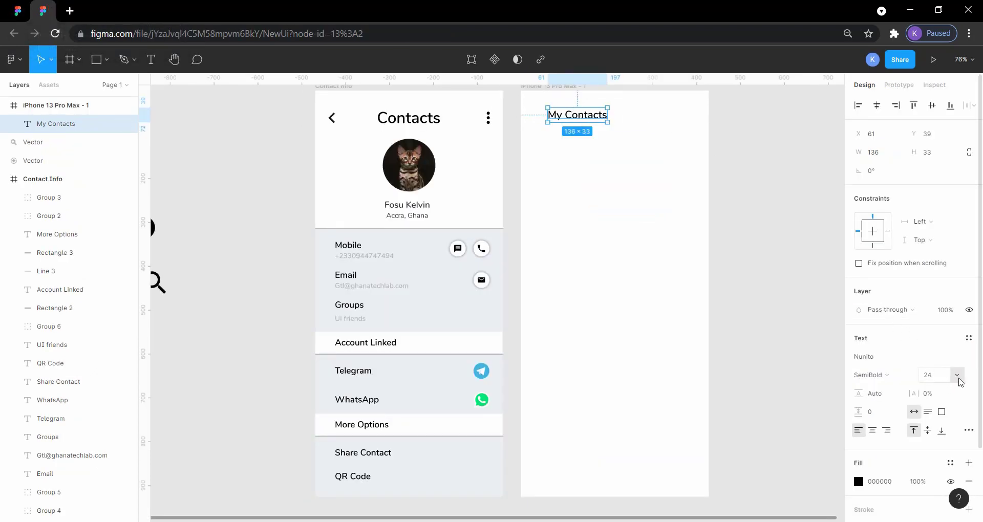
click(957, 376)
click(947, 403)
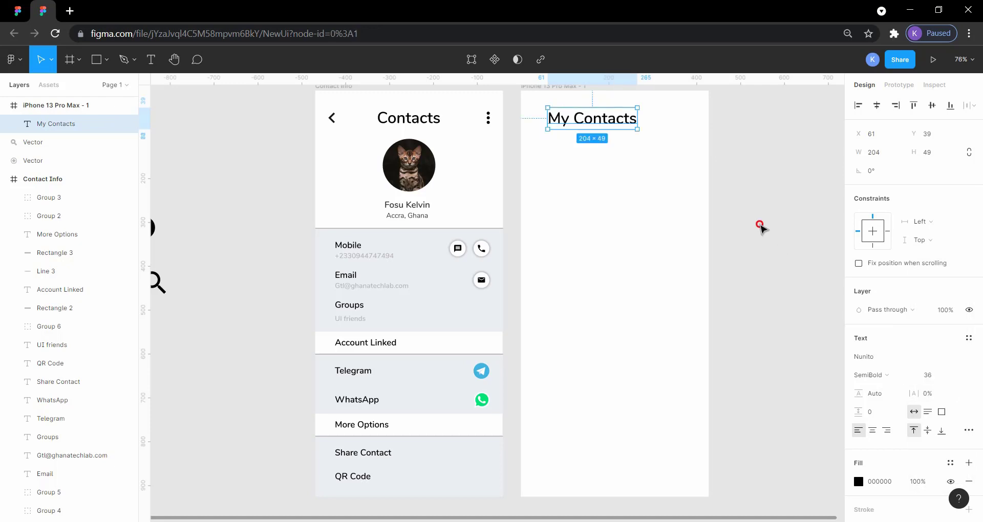
click(760, 225)
Step: Move the My Contacts heading to X 24, Y 38 in the new frame, checking its position against the reference
mouse_move(598, 117)
mouse_down()
mouse_move(610, 119)
mouse_move(582, 121)
mouse_up()
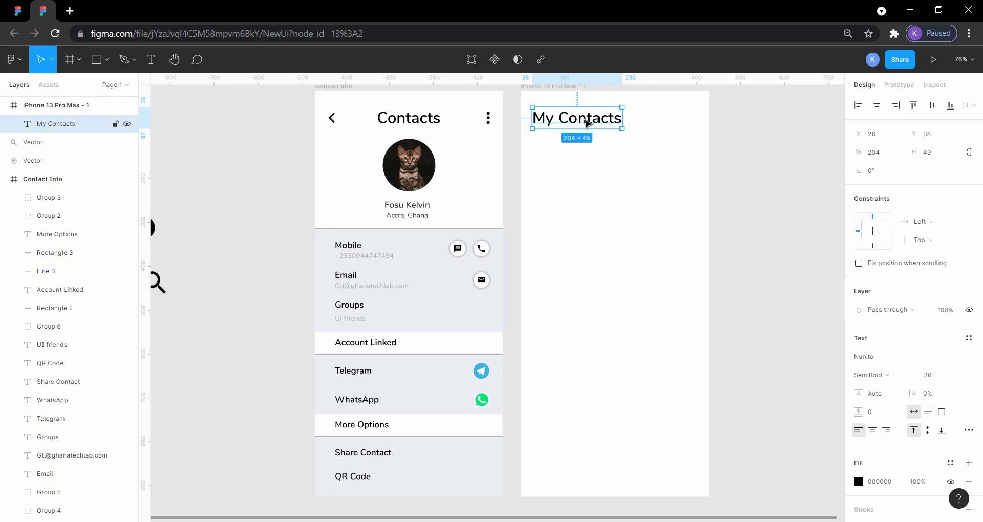
click(593, 182)
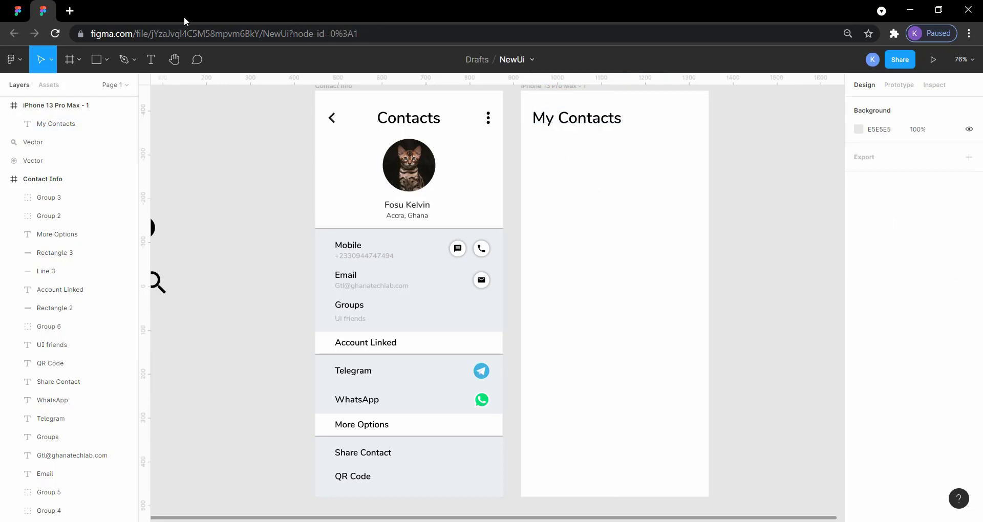
click(18, 10)
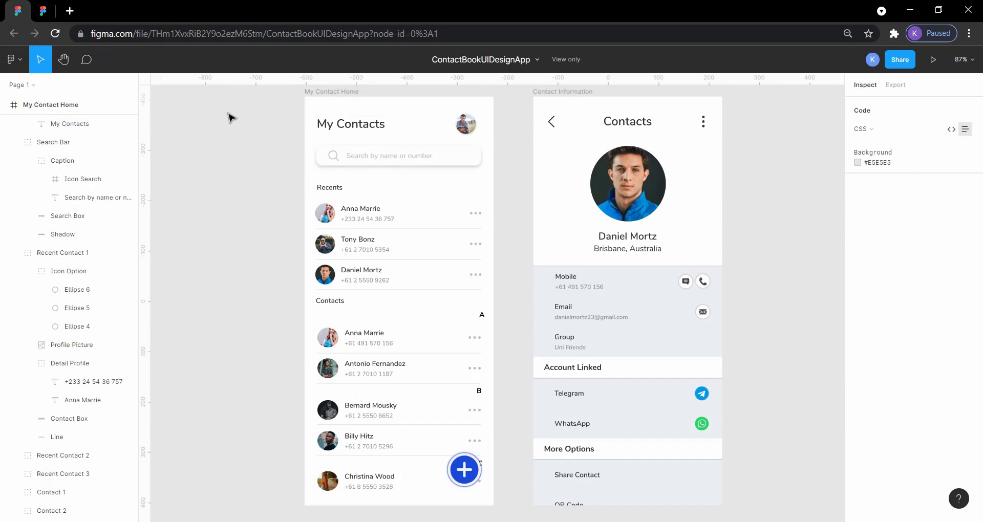
click(337, 128)
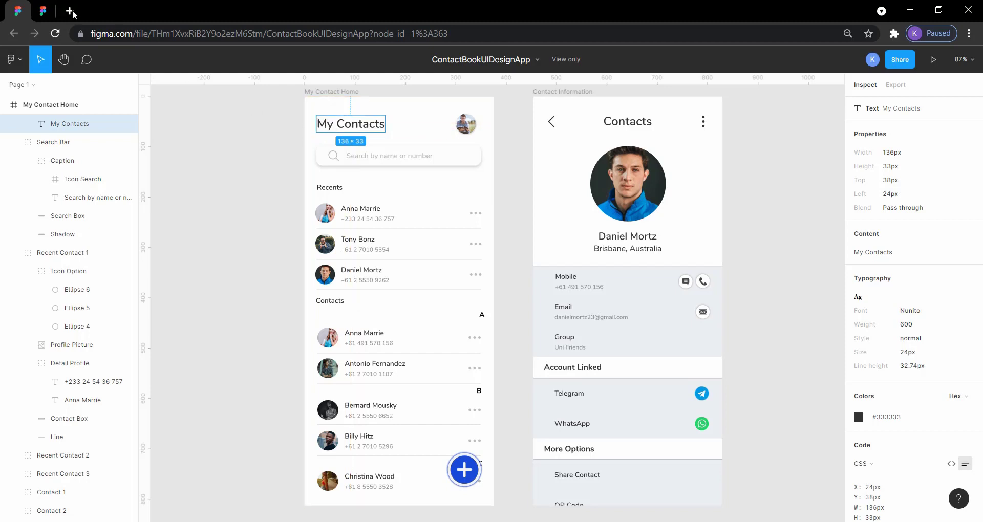
click(43, 11)
click(547, 121)
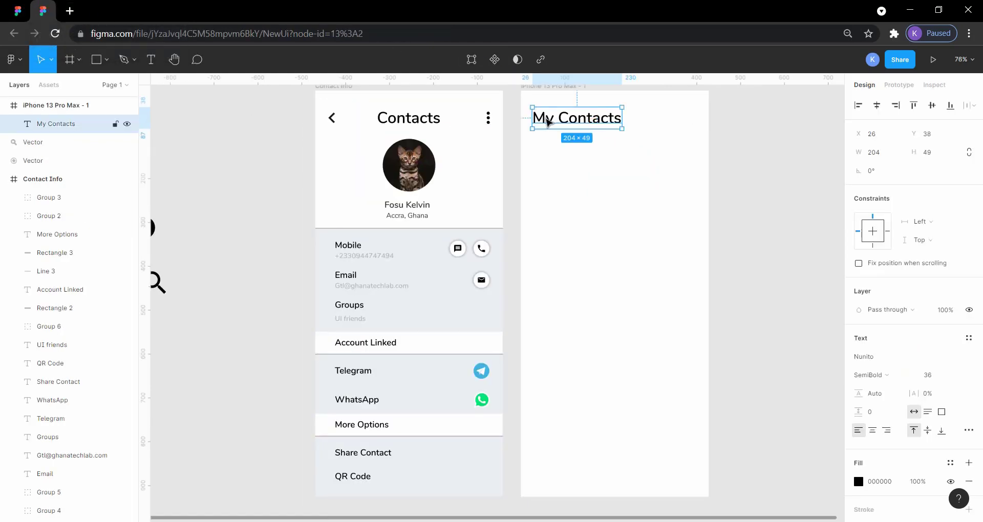
key(alt)
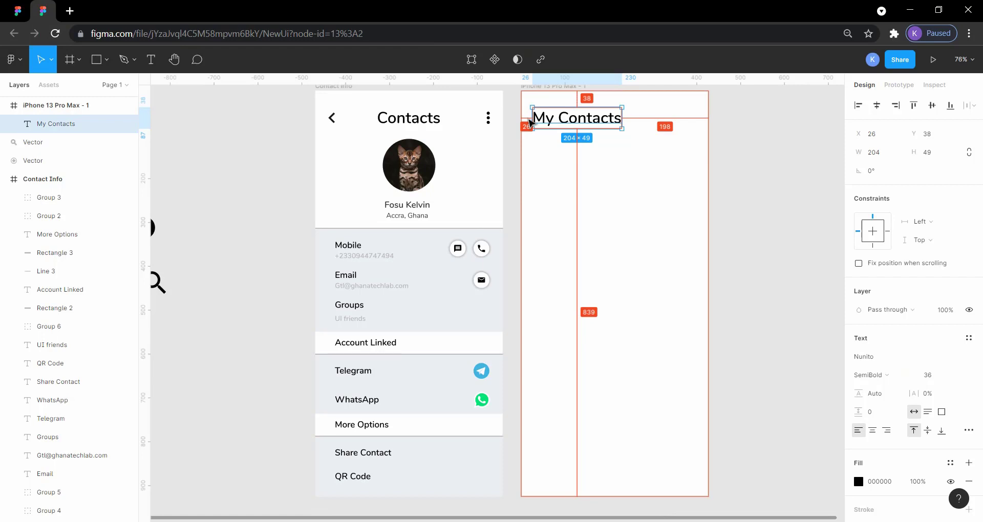
key(Left)
key(Left)
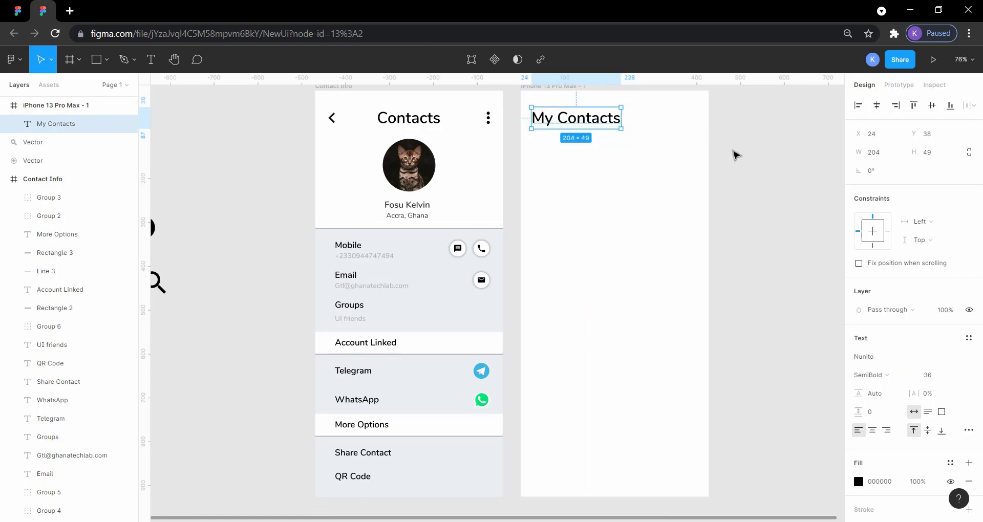
click(738, 156)
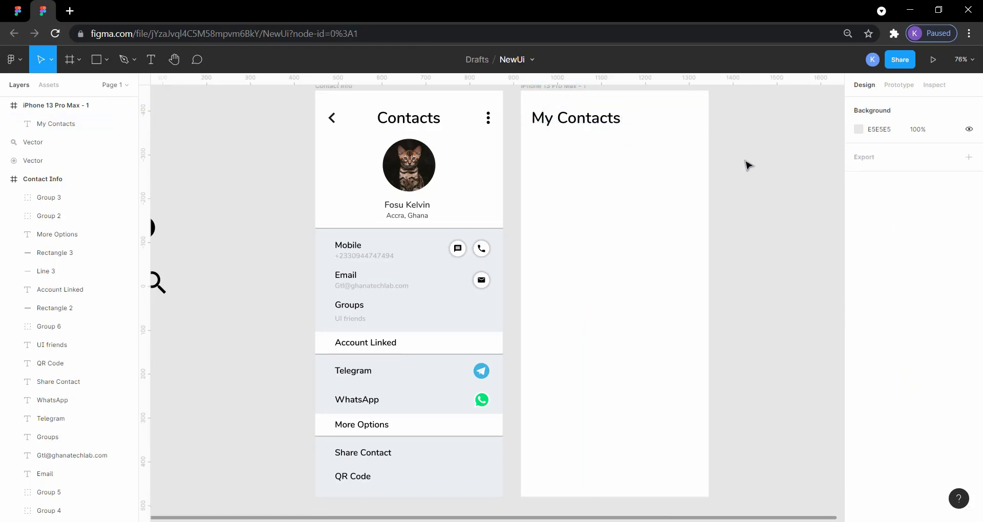
Step: Inspect the size and position of the profile picture on the reference's My Contact Home screen
click(20, 10)
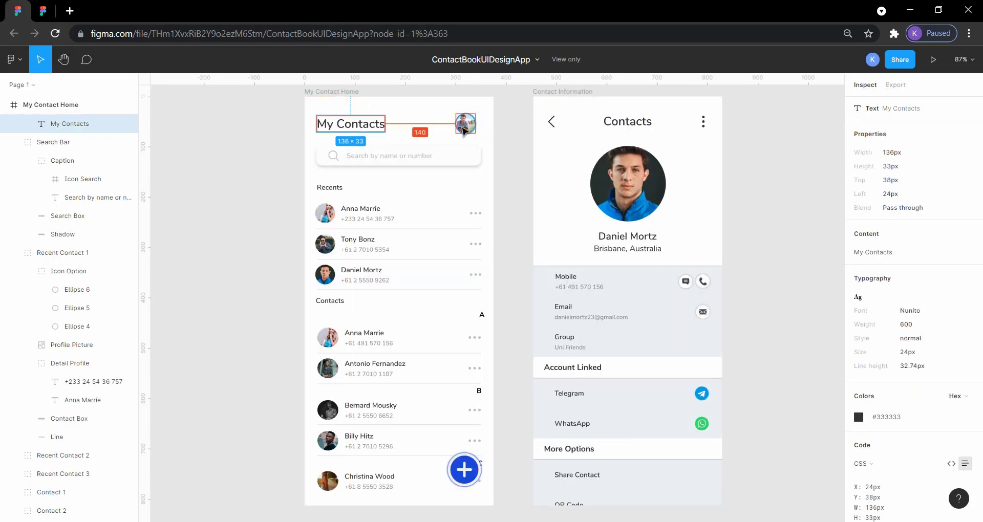
click(462, 123)
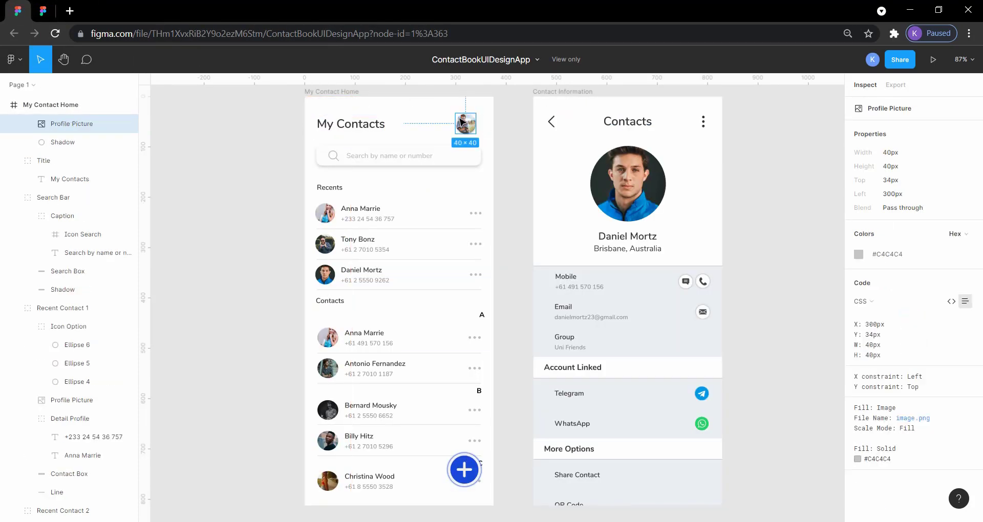
Step: In NewUi, duplicate the Contact Info frame's round cat picture beside the My Contacts heading, at about X 298, Y 27
click(51, 10)
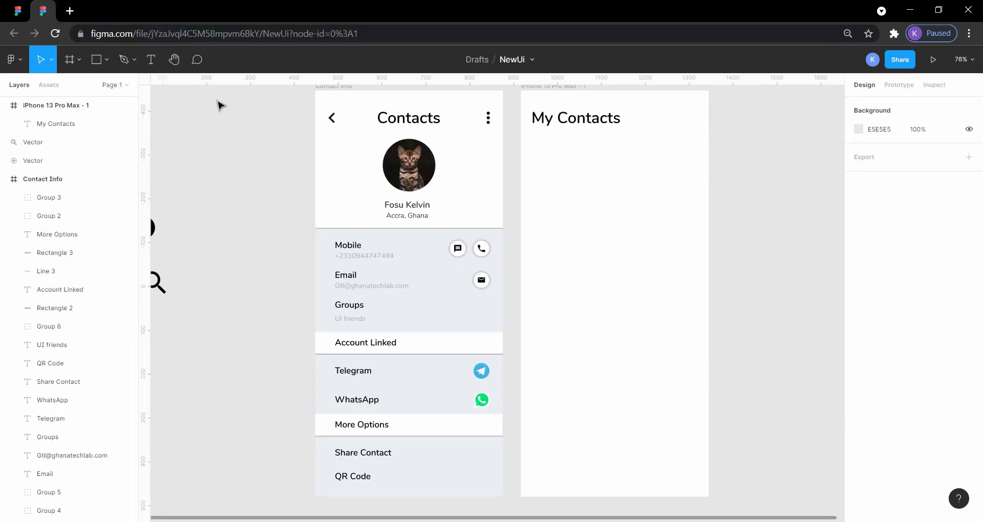
click(423, 178)
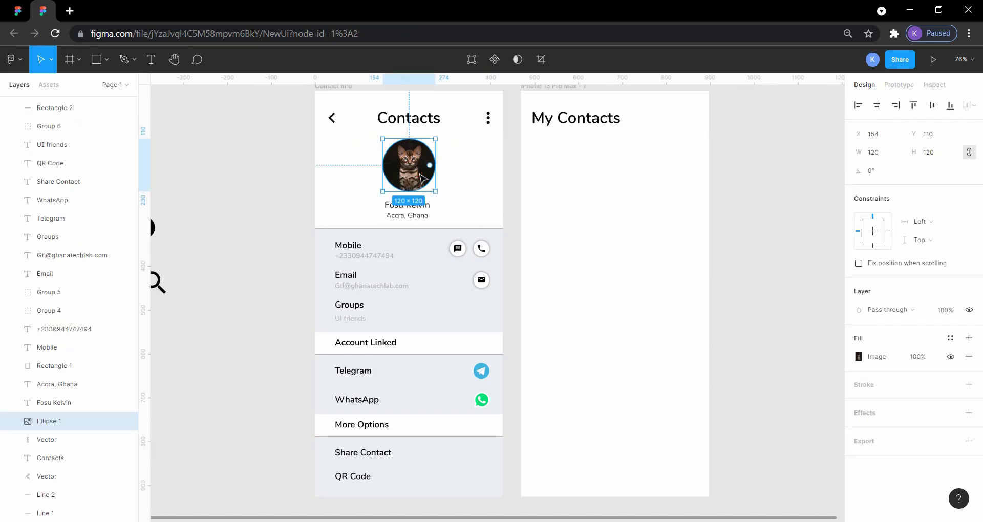
key(ctrl+v)
drag(421, 173, 692, 139)
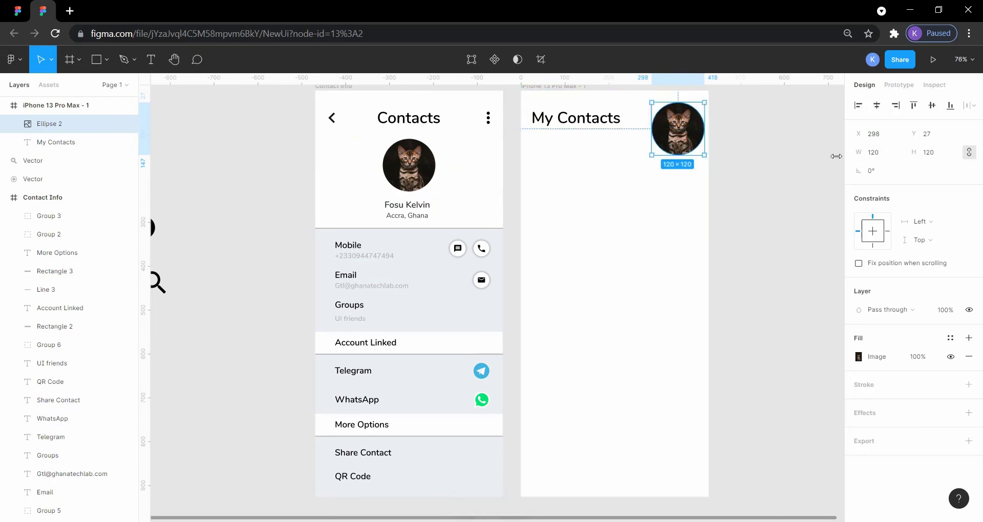
Step: Resize the copied cat picture to 40 by 40
click(879, 159)
text(40)
click(930, 153)
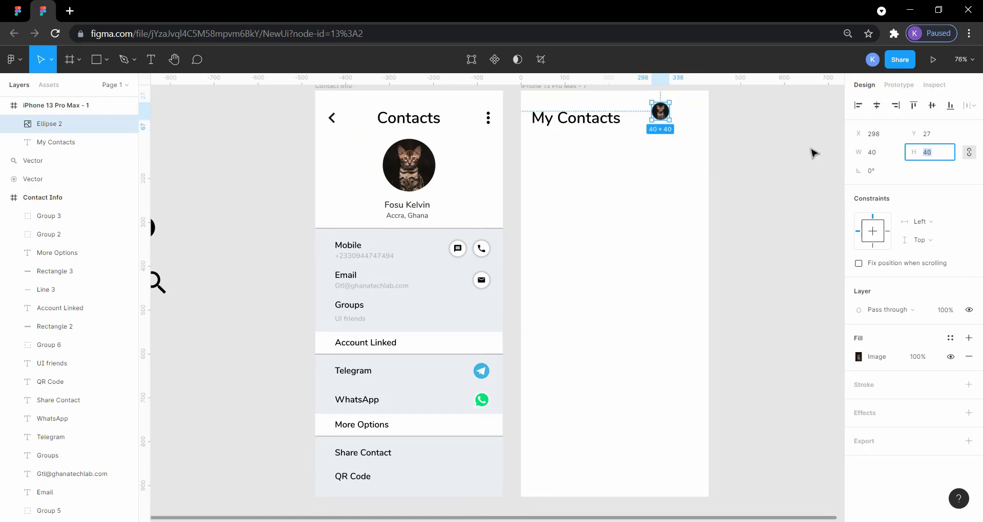
click(802, 153)
Step: Position the small cat picture at X 353, Y 42, with a 35 px margin to the frame's right edge like the reference
drag(661, 113, 682, 122)
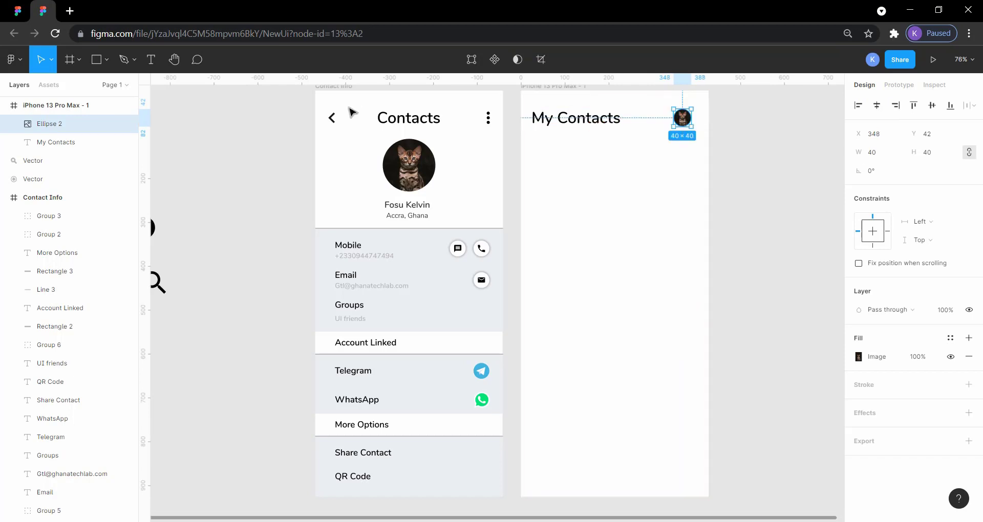
click(17, 11)
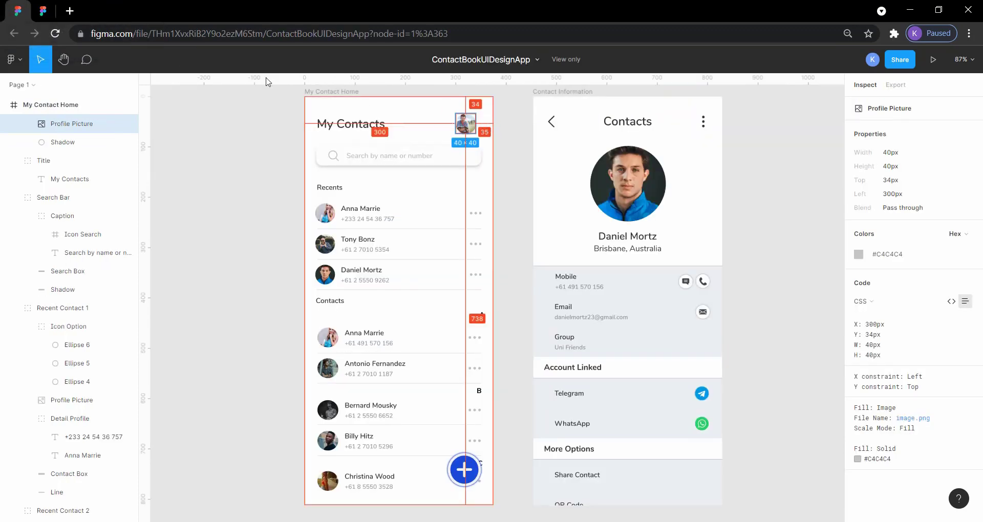
click(38, 6)
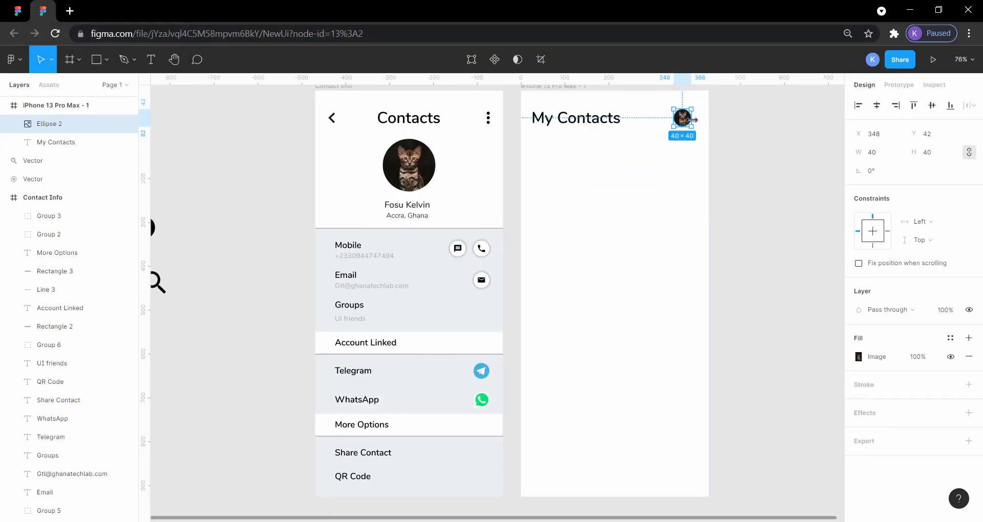
key(alt)
key(alt)
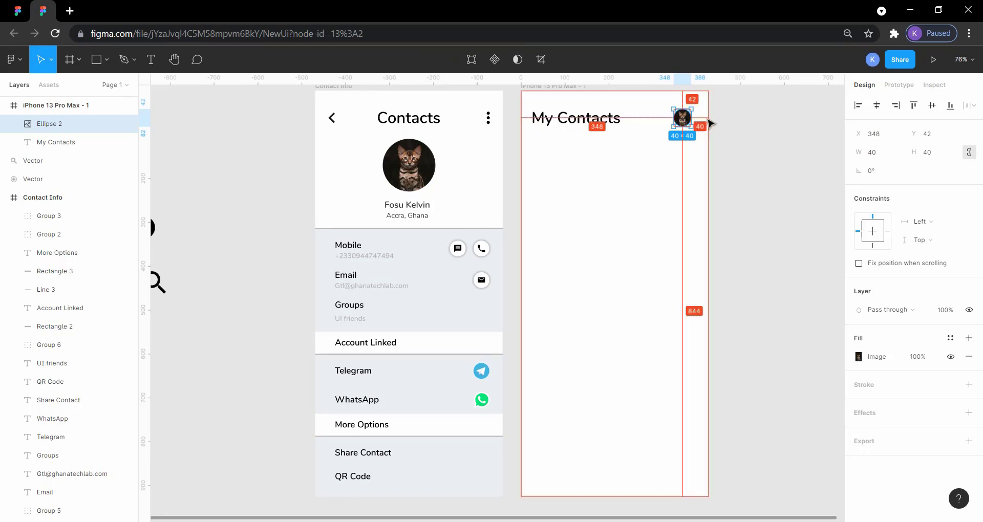
key(Right)
key(Right)
key(Right)
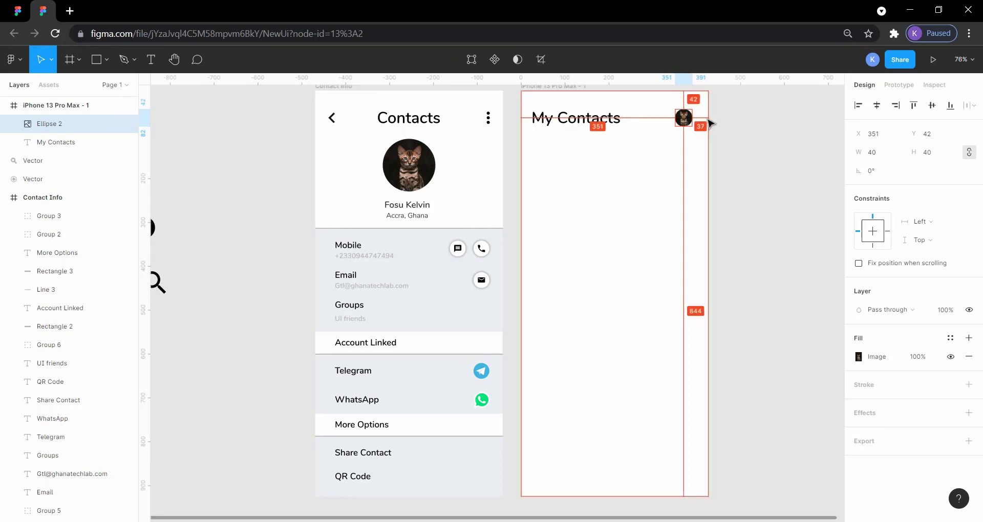
key(Right)
key(Right)
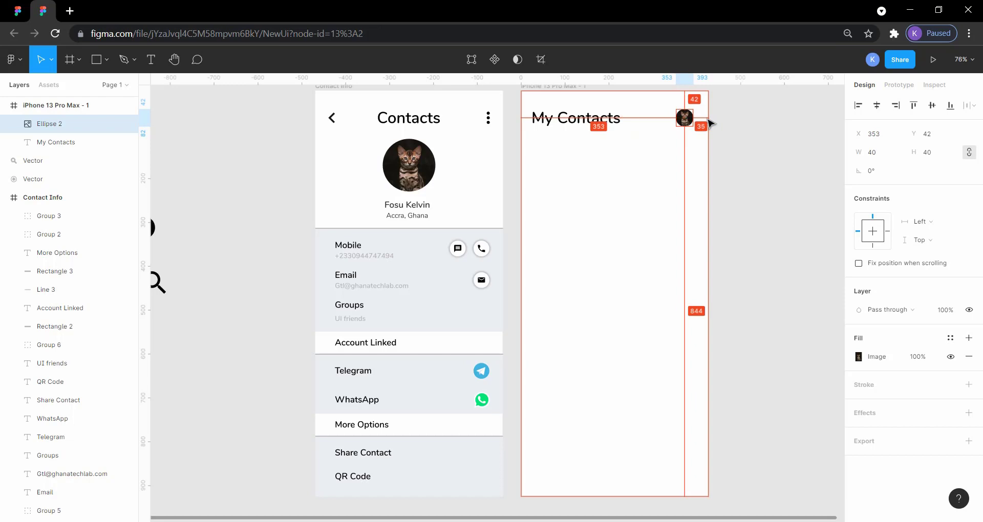
click(734, 140)
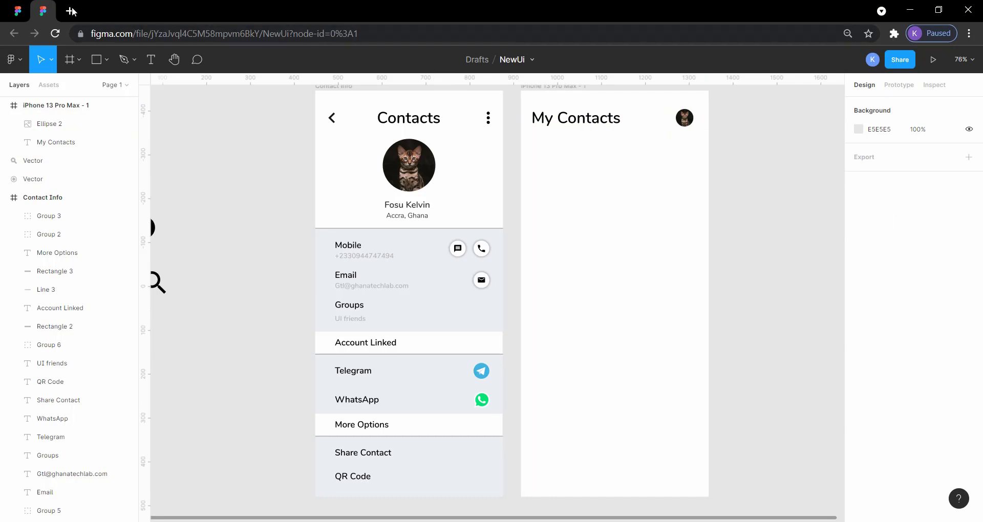
Step: After viewing the reference's search bar, draw a rectangle about 373 by 61 below the My Contacts heading in NewUi
click(18, 11)
click(234, 182)
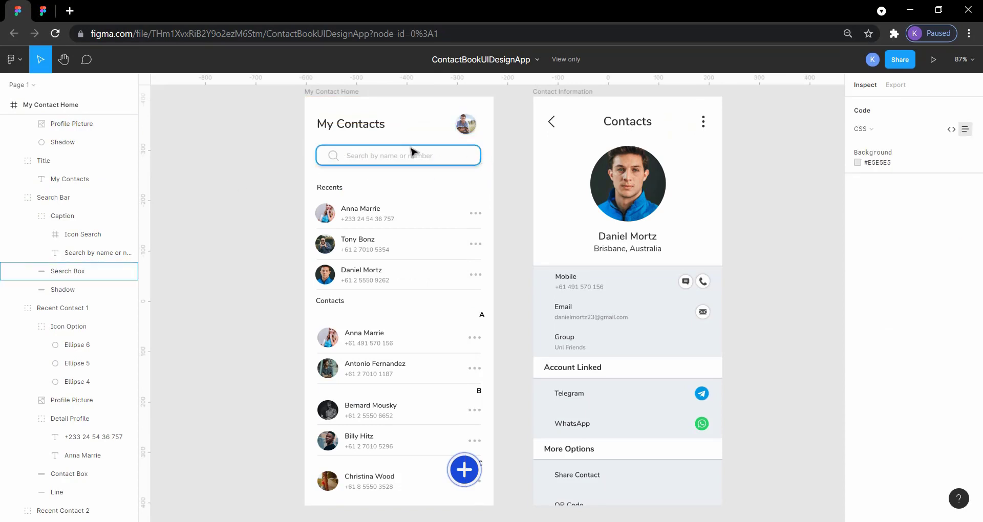
click(44, 9)
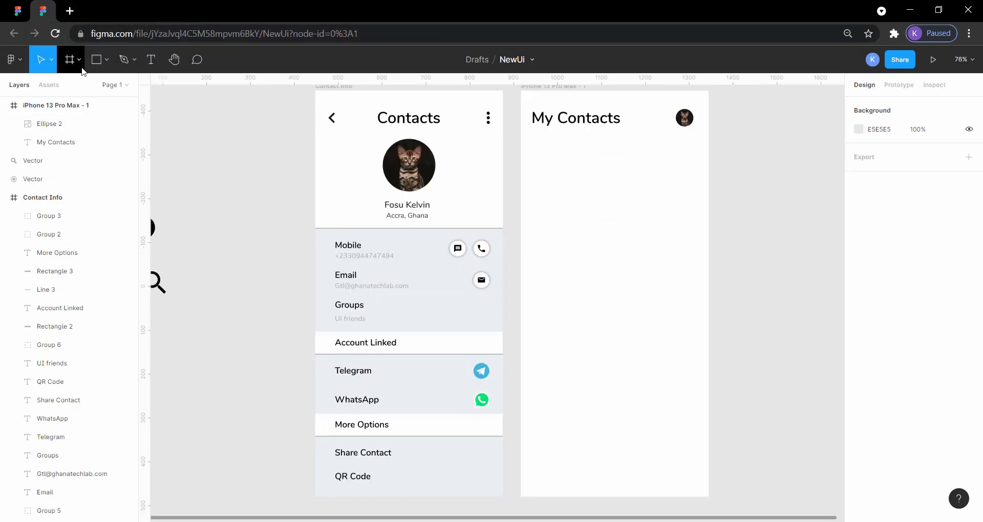
click(107, 60)
click(97, 87)
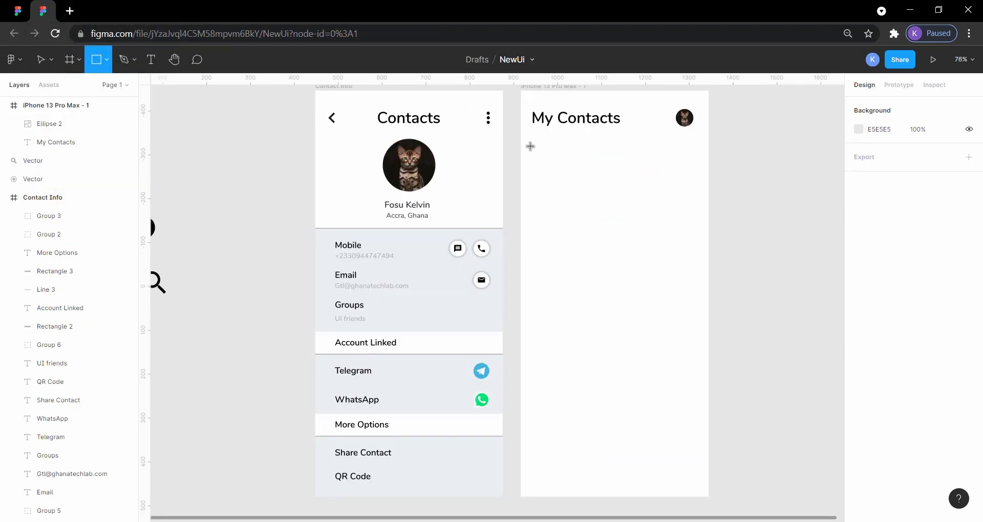
mouse_move(530, 147)
mouse_down()
mouse_move(598, 173)
mouse_move(695, 172)
mouse_up()
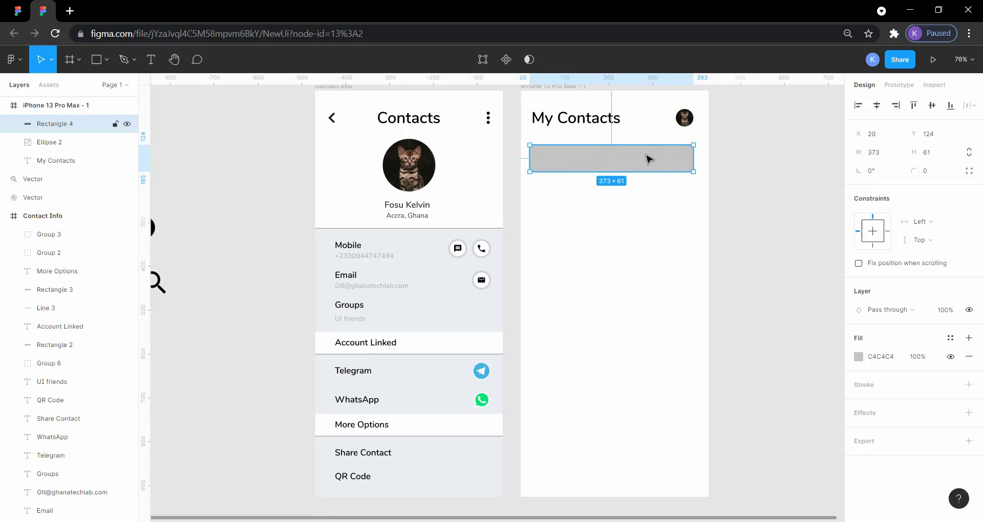
Step: Inspect the size, corner radius and fill of the Search Box in the ContactBookUIDesignApp reference
click(18, 10)
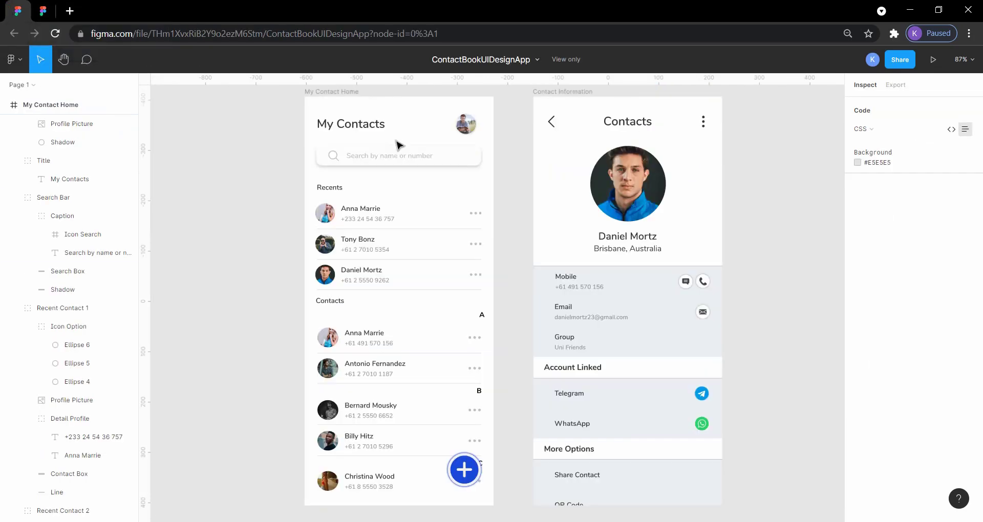
click(402, 153)
click(451, 157)
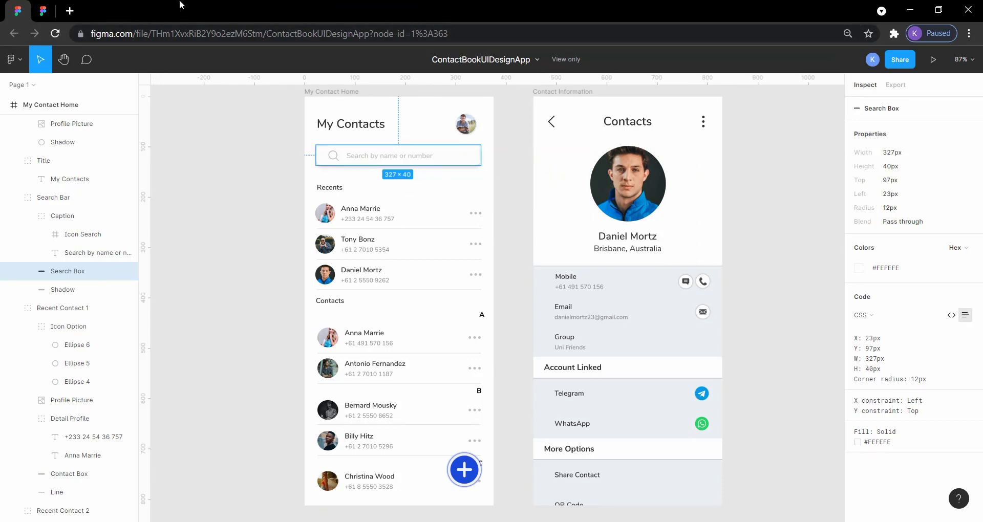
Step: In NewUi, set the search bar rectangle's corner radius to 10, and return to the ContactBookUIDesignApp reference
click(42, 11)
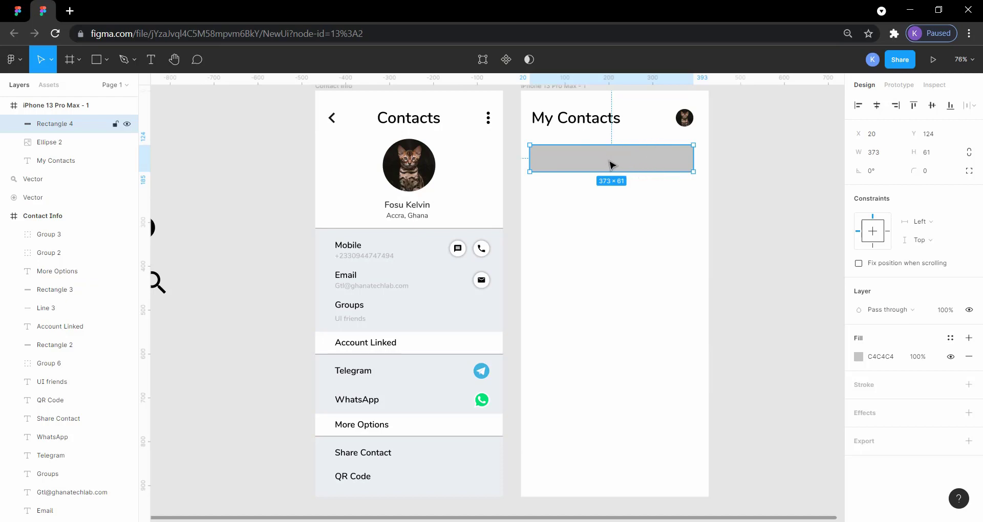
click(928, 175)
text(10)
key(Return)
click(792, 186)
click(690, 167)
click(18, 10)
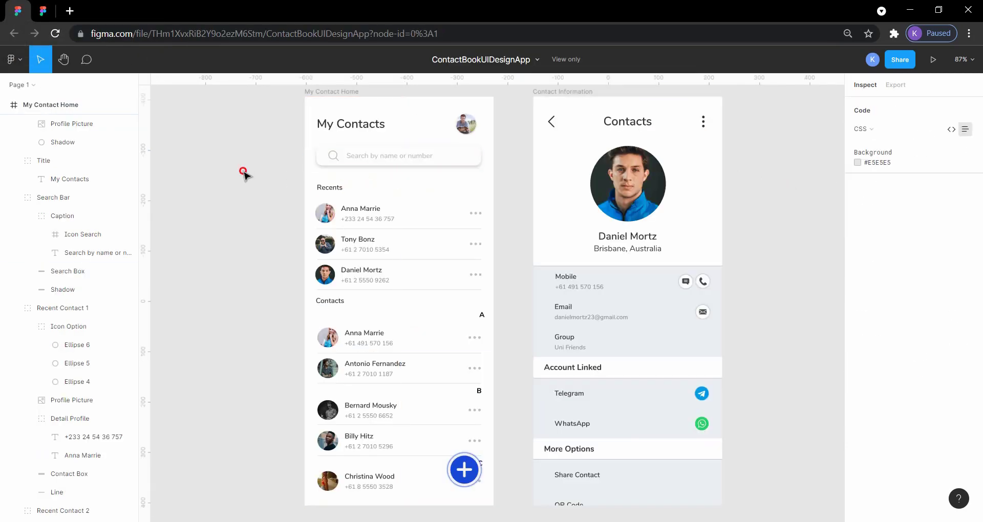
Step: Inspect the reference's Search Box, and in NewUi set the search bar rectangle's height to 40 and width to 327
click(466, 155)
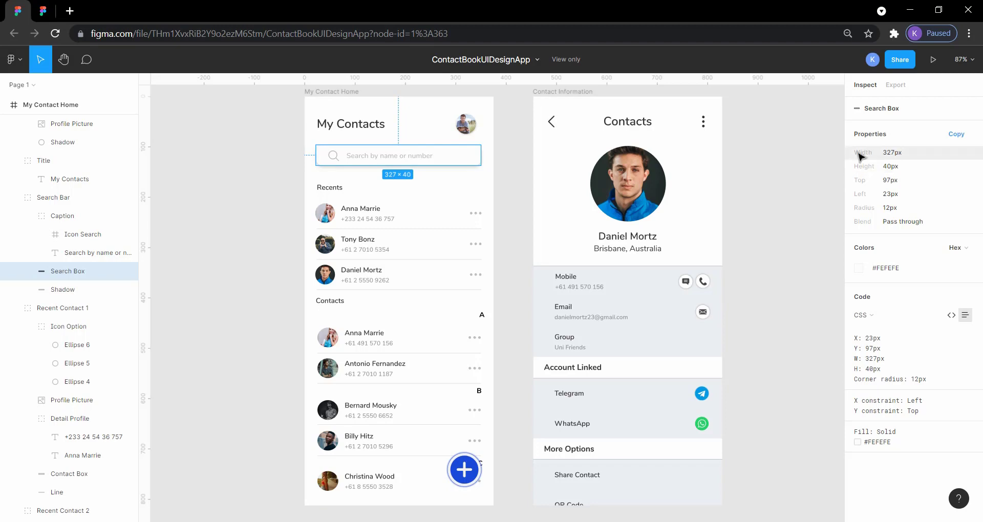
click(43, 11)
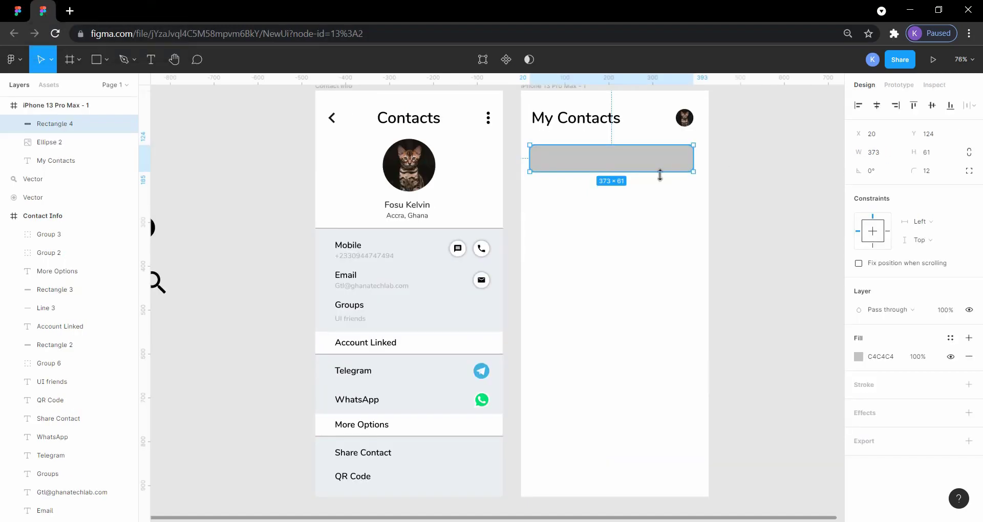
click(930, 154)
text(40)
key(Return)
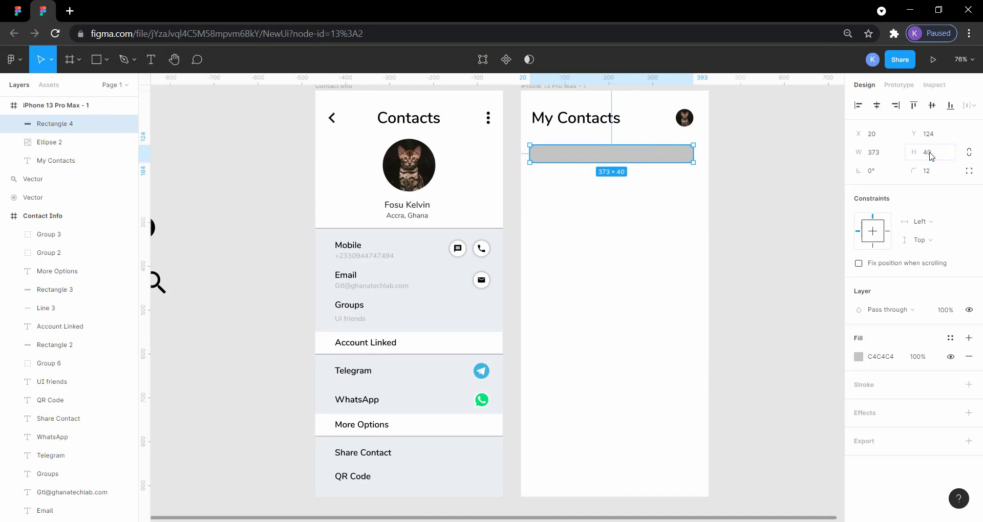
click(883, 155)
key(Return)
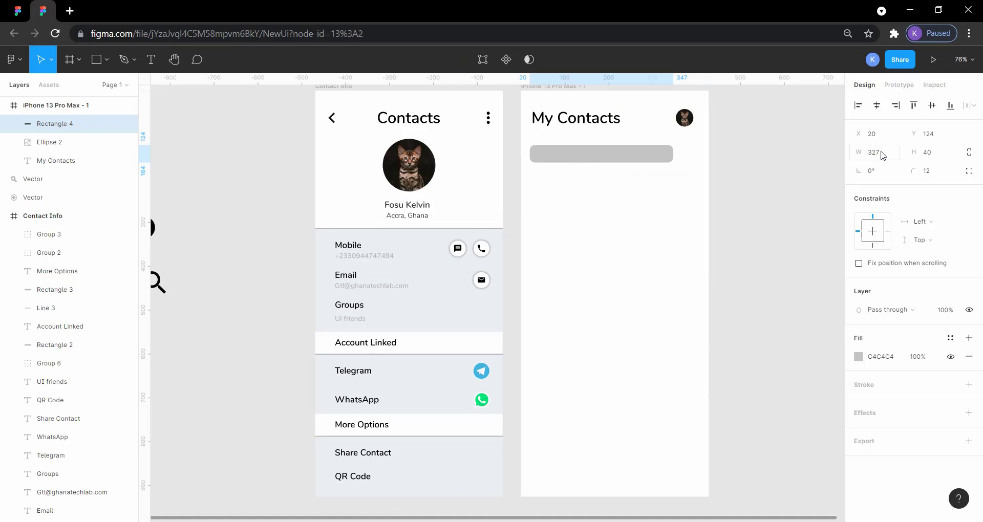
Step: After rechecking the reference, move the search bar rectangle in NewUi to X 50, Y 127 below the My Contacts heading
click(29, 11)
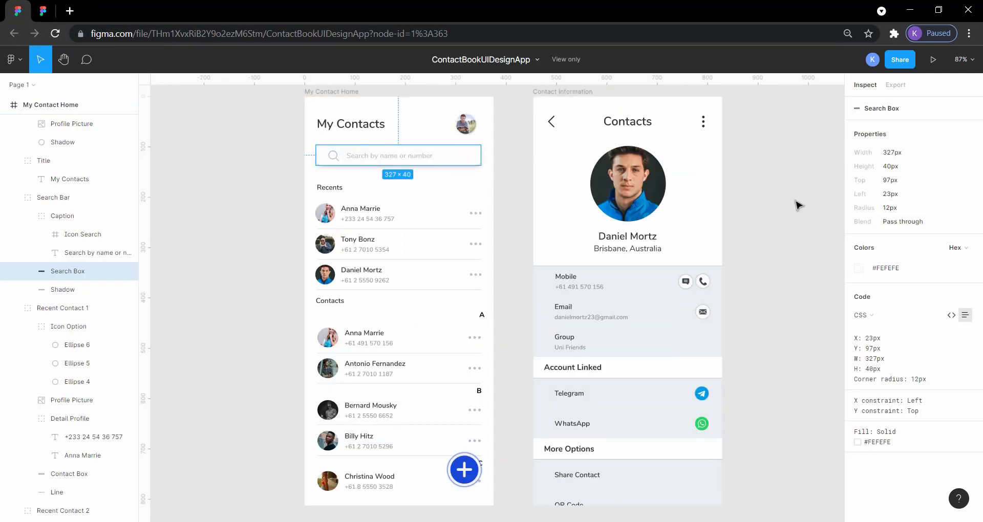
click(47, 7)
click(613, 153)
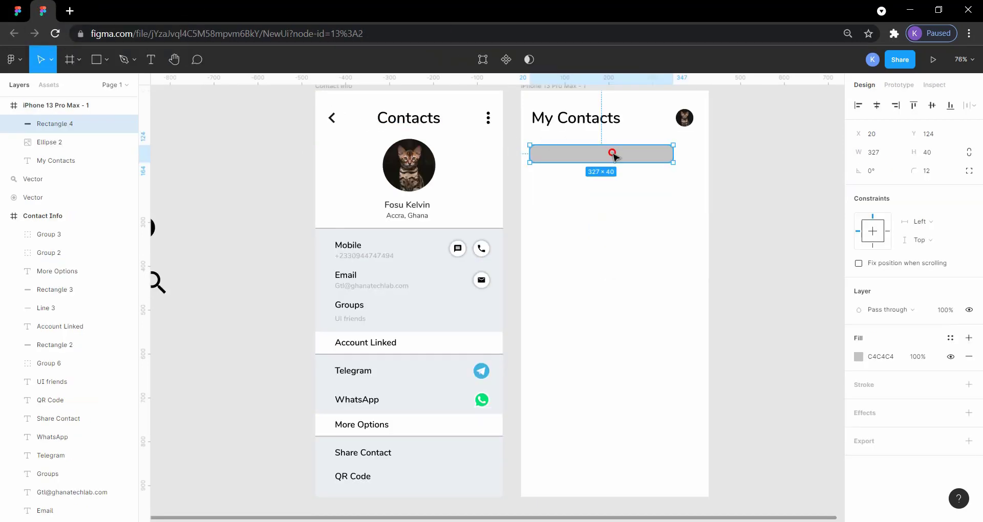
drag(613, 152, 625, 154)
click(779, 174)
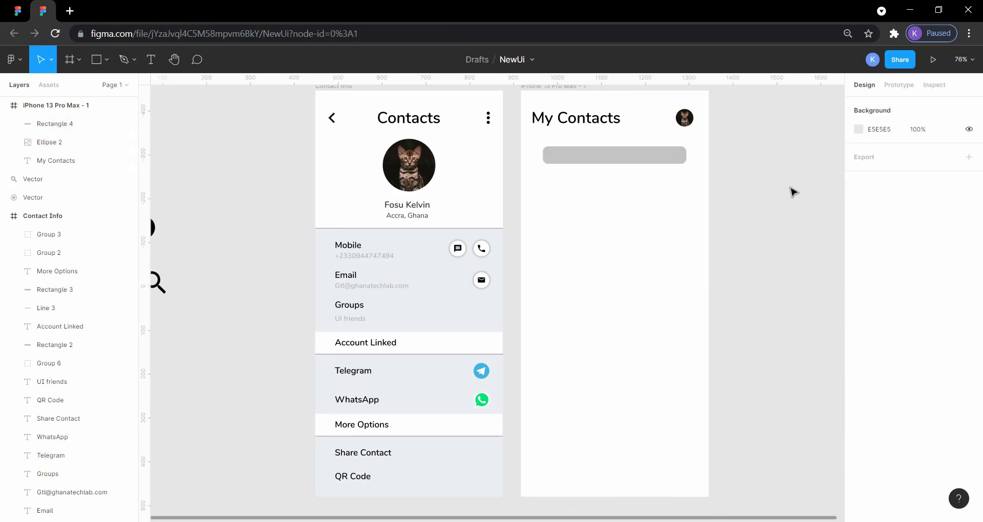
Step: Change the search bar rectangle's fill to white, FFFFFF, from the document colors
click(602, 158)
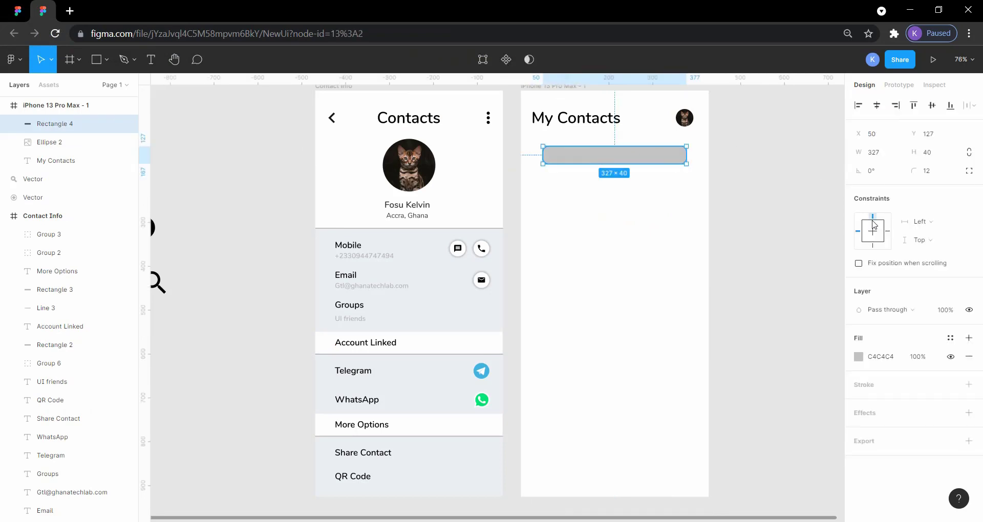
click(858, 362)
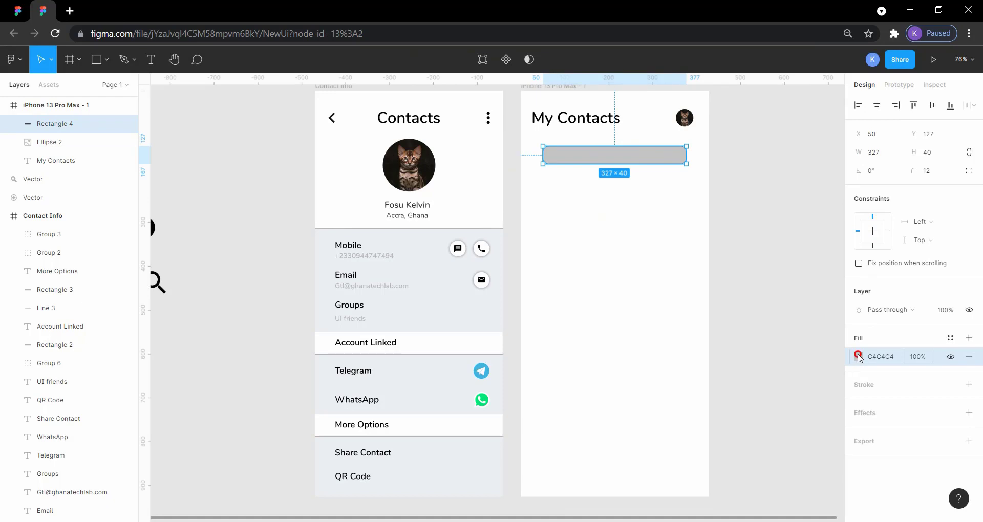
click(864, 355)
click(880, 357)
click(865, 359)
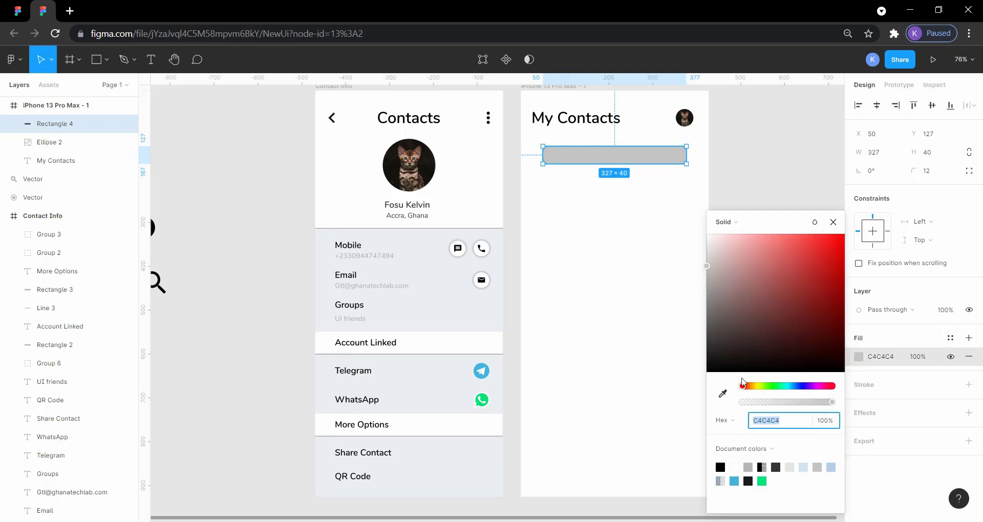
click(735, 467)
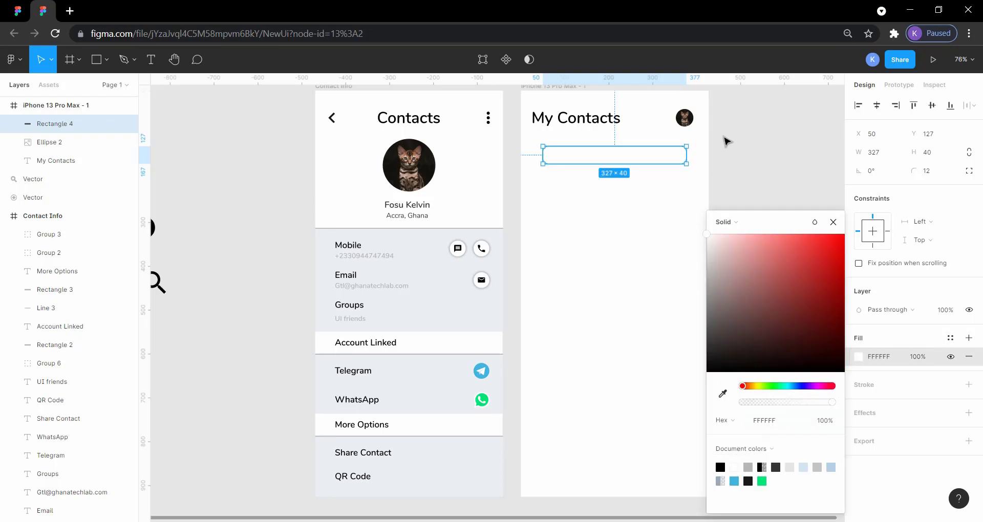
click(765, 150)
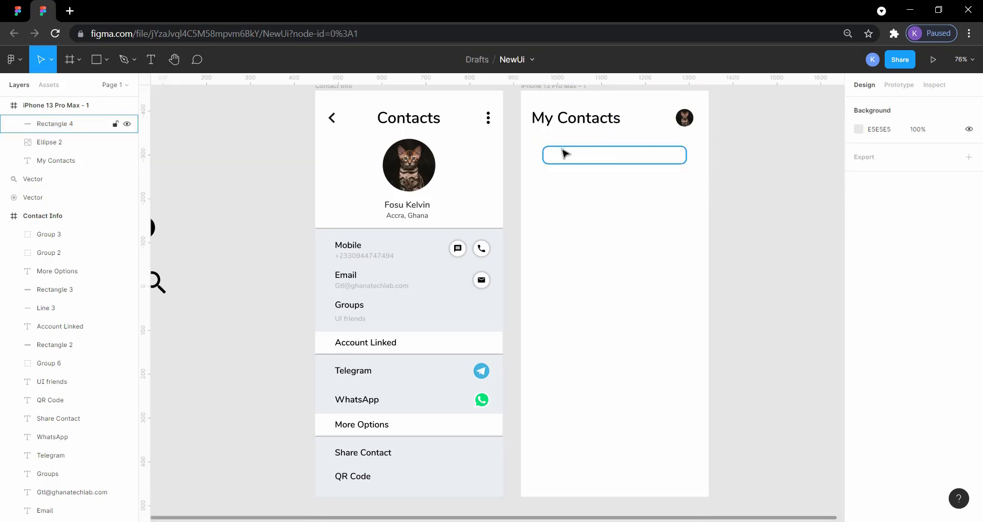
Step: Examine the Search Box's shadow and its margins to the frame in the ContactBookUIDesignApp reference, and return to NewUi
click(566, 153)
click(16, 14)
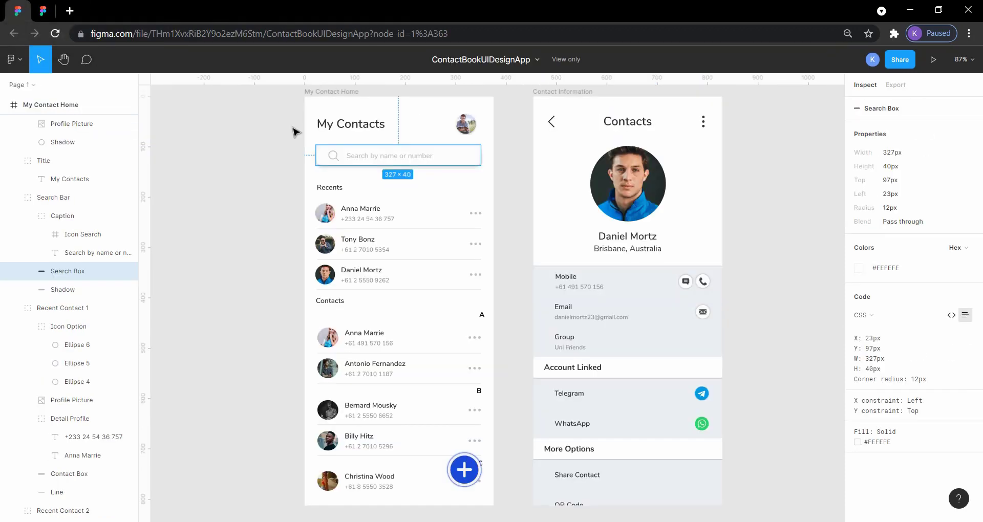
click(260, 169)
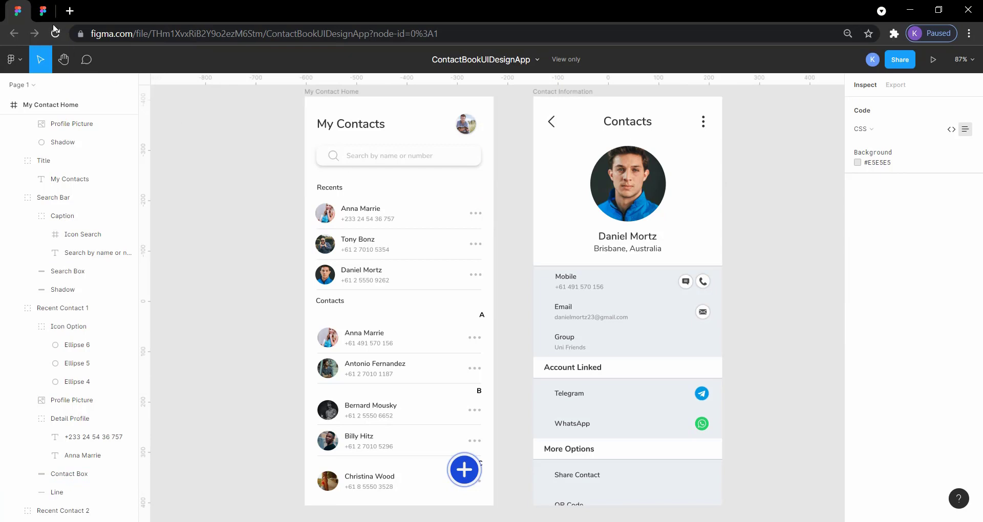
click(463, 153)
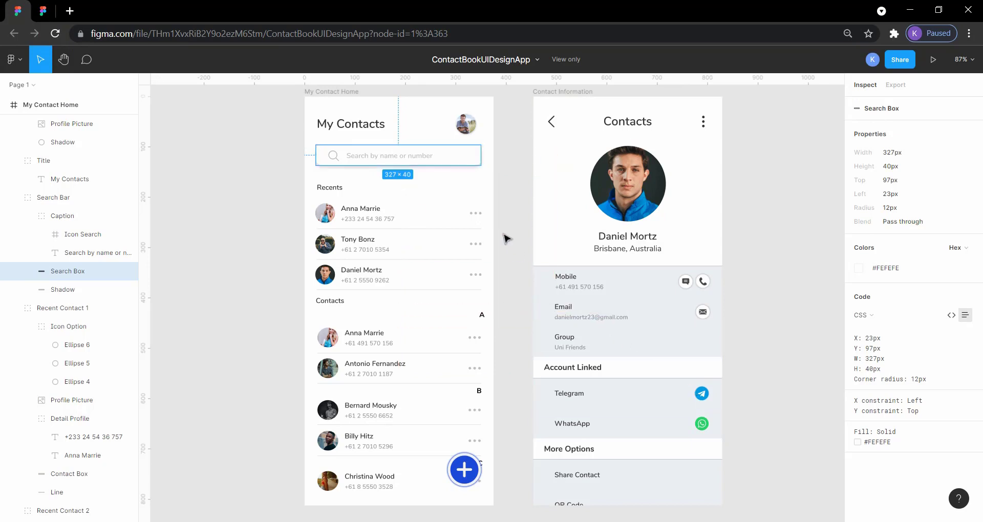
click(43, 11)
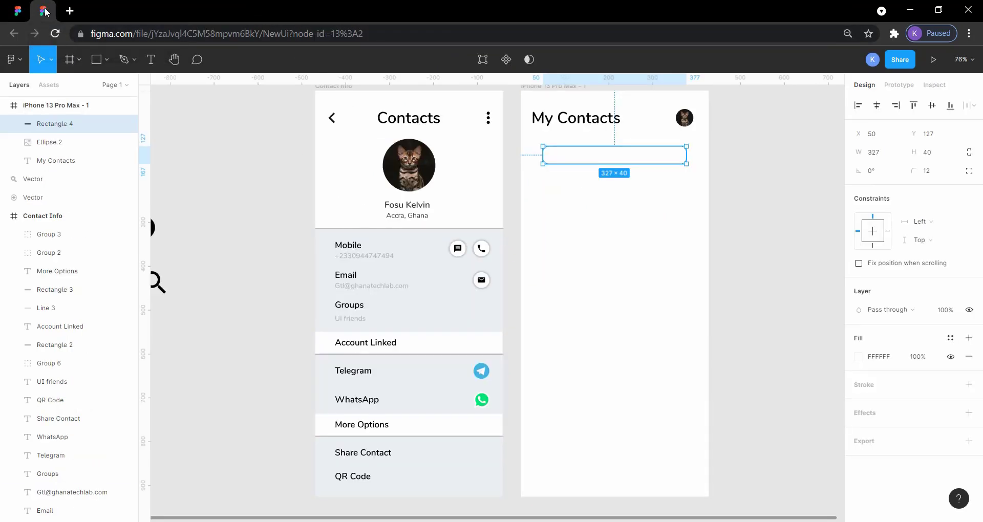
Step: Add a drop shadow effect to the search bar rectangle and check it on the canvas
click(864, 414)
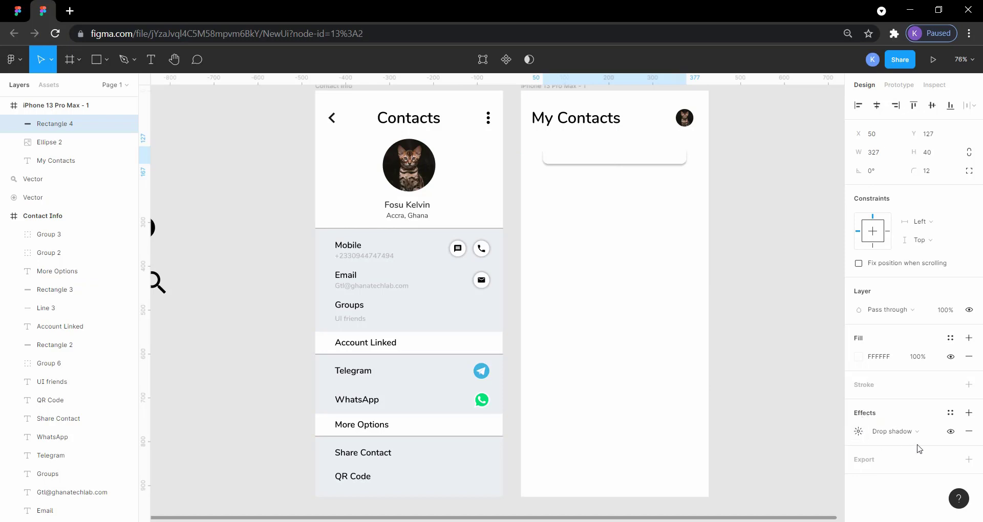
click(859, 432)
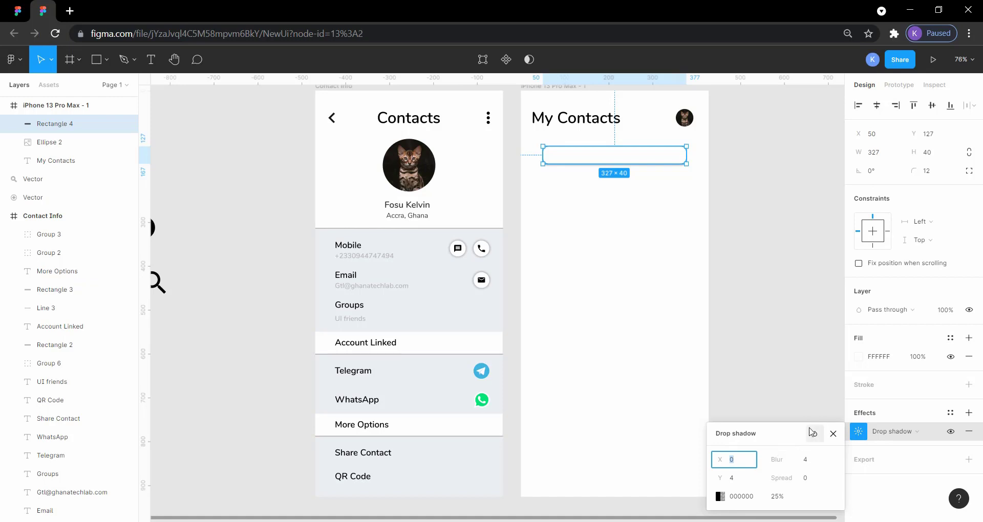
click(774, 357)
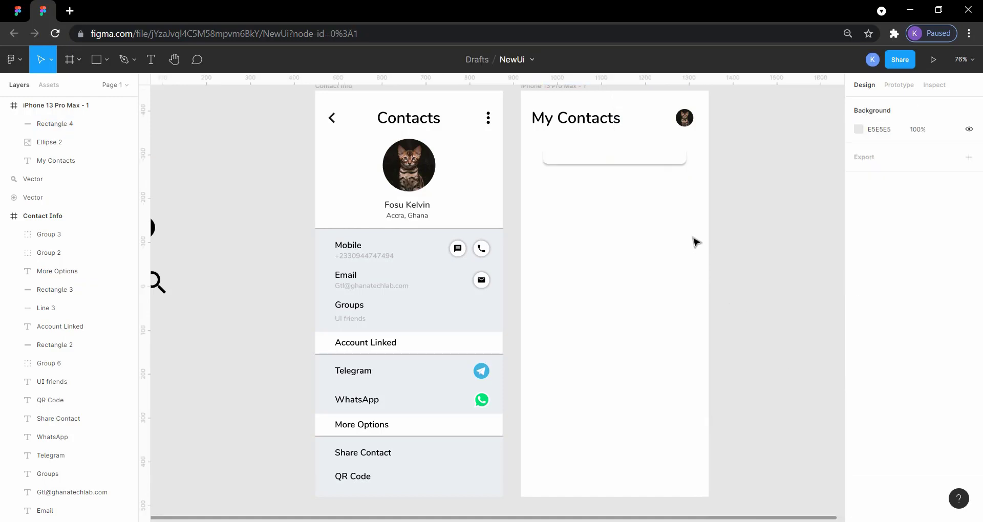
click(677, 155)
click(764, 242)
click(671, 161)
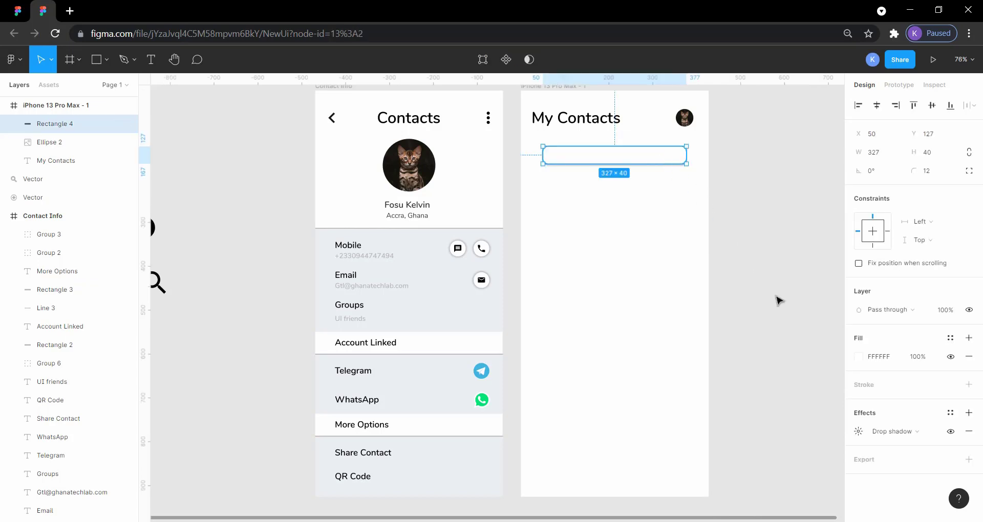
Step: Set the search bar drop shadow's blur to 5 and its Y offset to 0
click(859, 431)
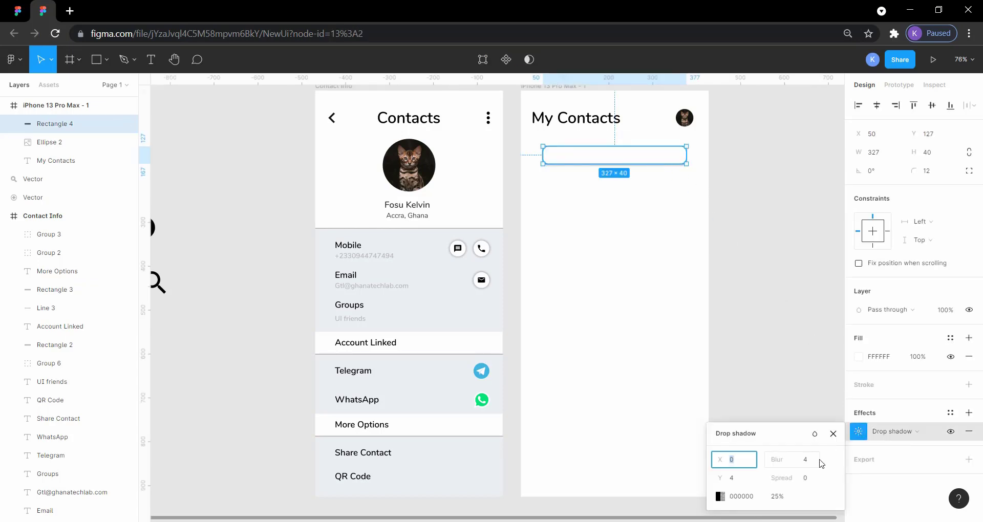
click(804, 464)
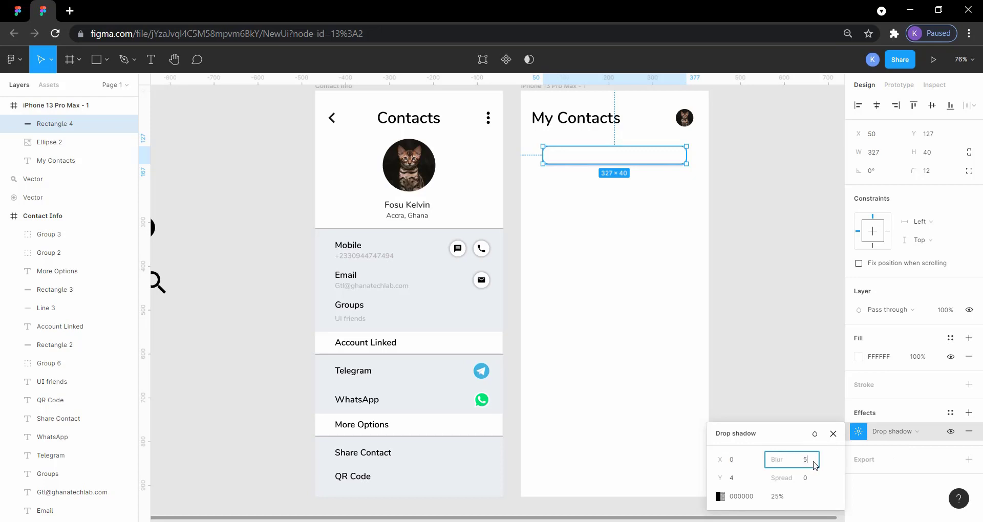
text(5)
key(Return)
click(736, 477)
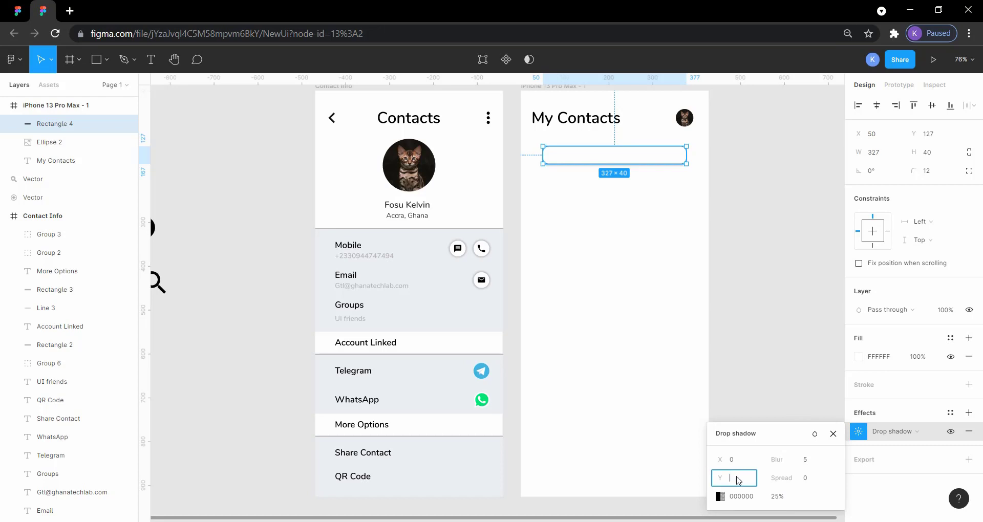
click(711, 354)
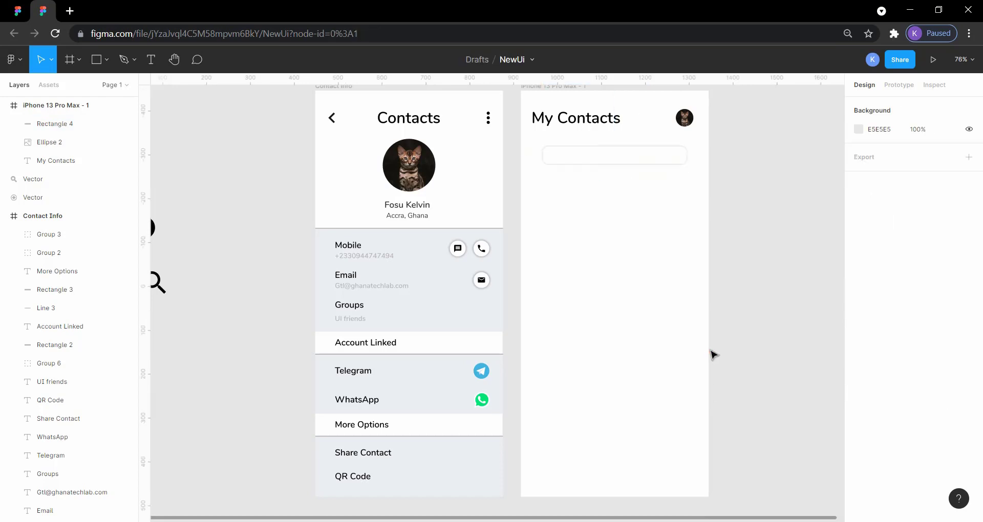
click(648, 158)
click(747, 249)
Step: Set the search bar drop shadow's blur to 12 and its Y offset to 2
scroll(647, 163, right, 3)
click(614, 161)
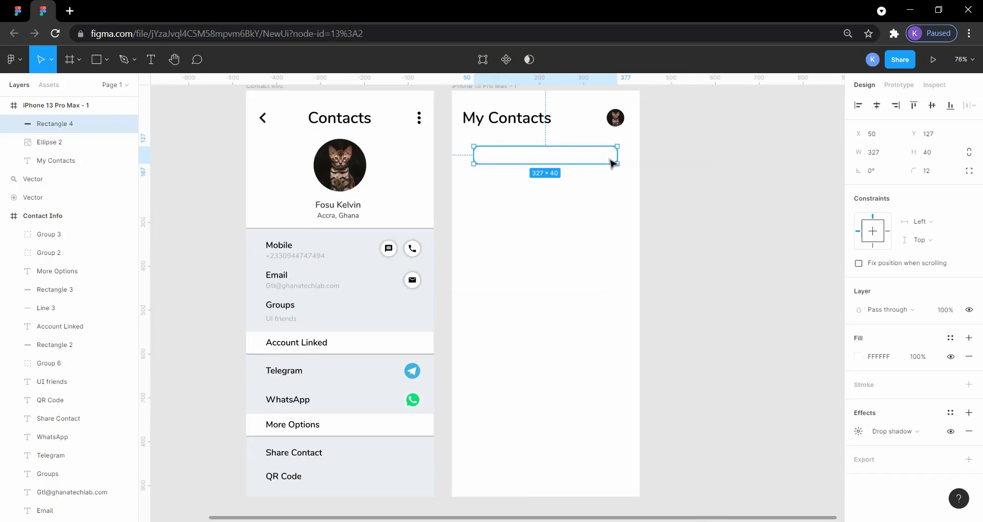
click(858, 431)
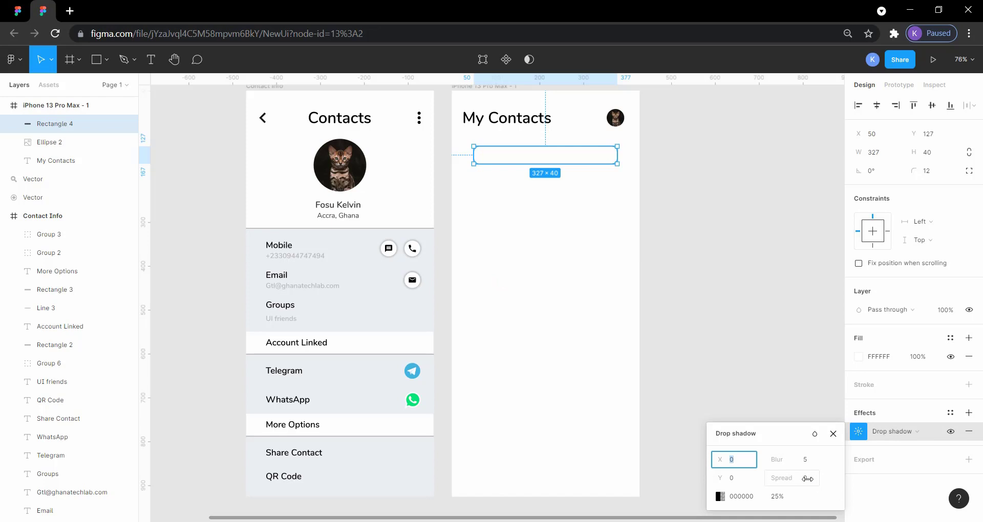
click(692, 317)
click(500, 153)
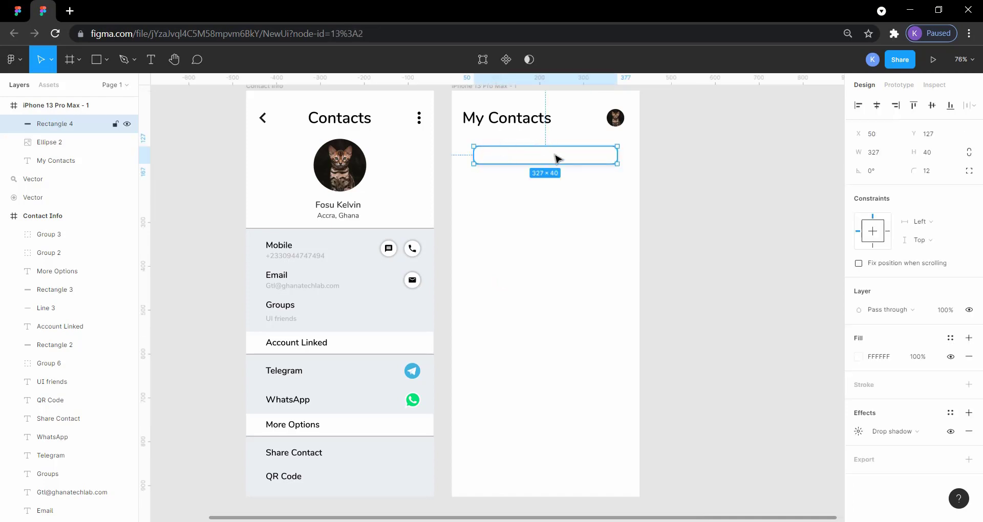
click(859, 431)
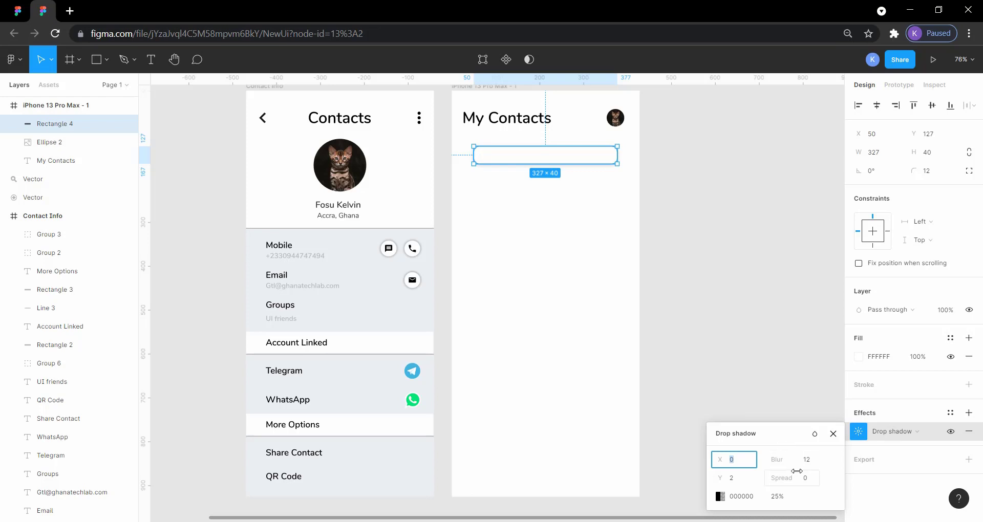
click(753, 318)
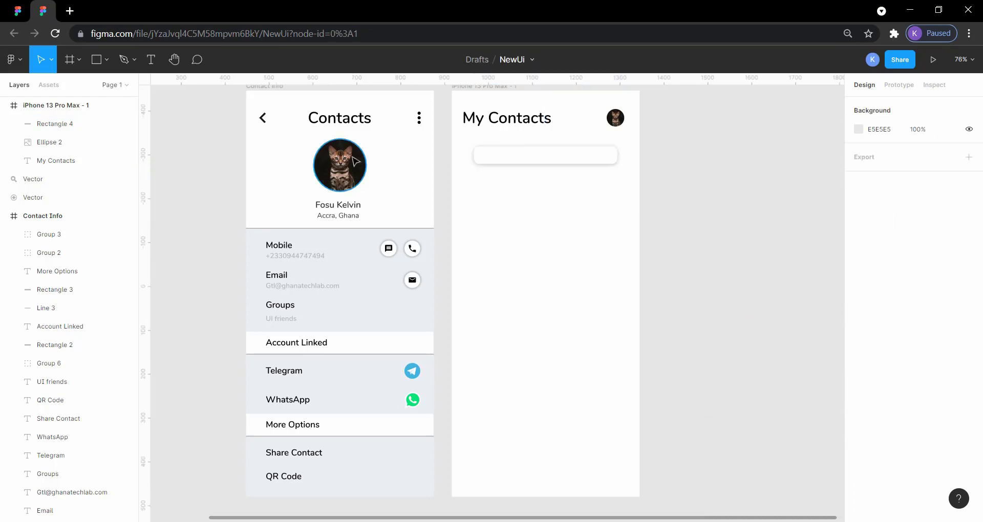
Step: Compare the NewUi search bar with the ContactBookUIDesignApp reference and inspect the size of the reference's My Contact Home frame
click(19, 10)
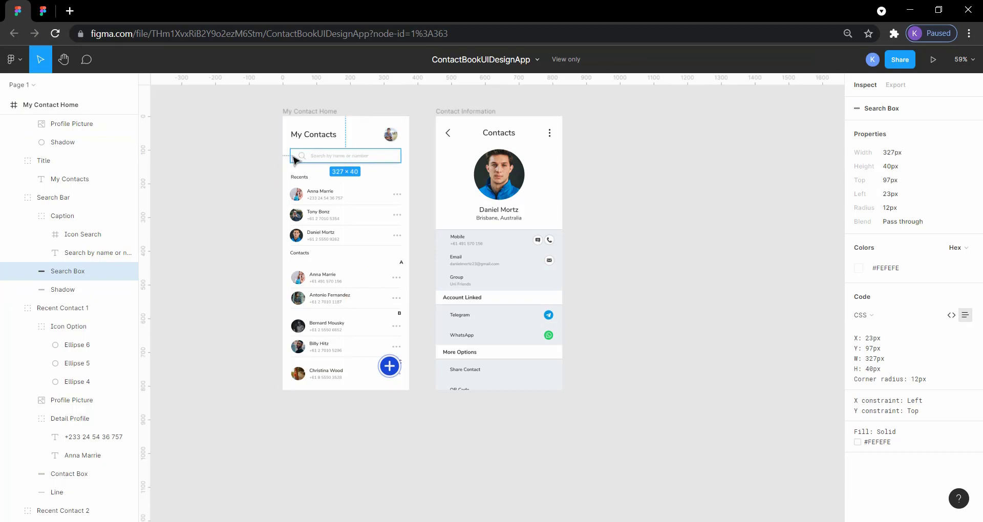
click(47, 13)
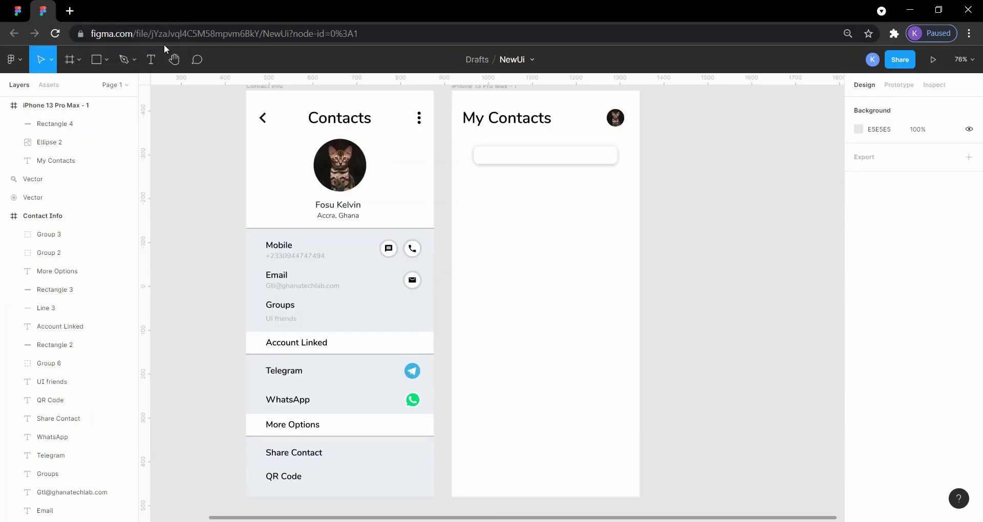
click(492, 159)
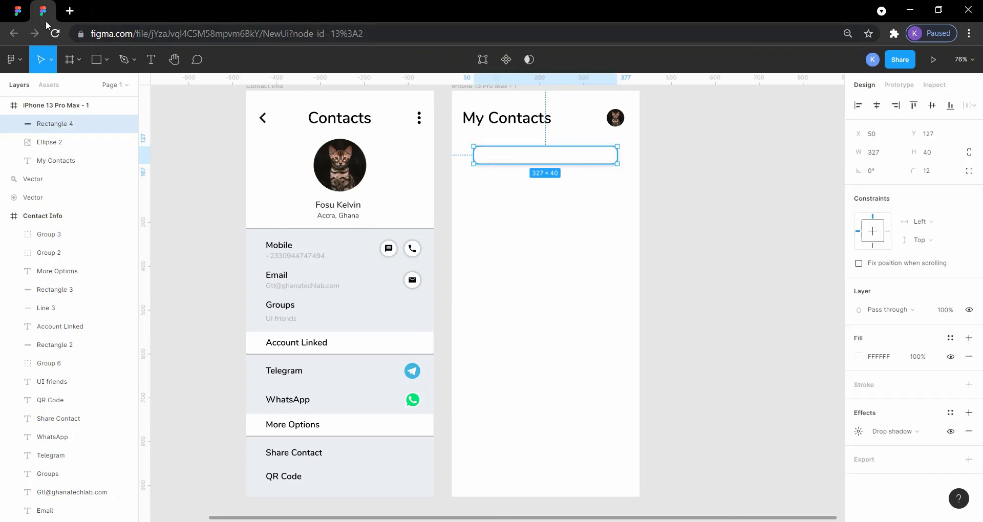
click(25, 17)
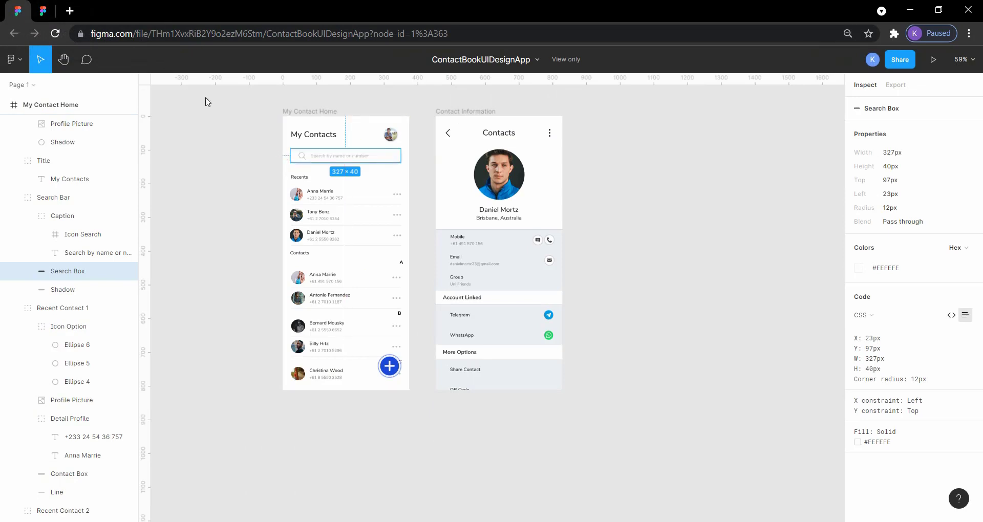
click(45, 105)
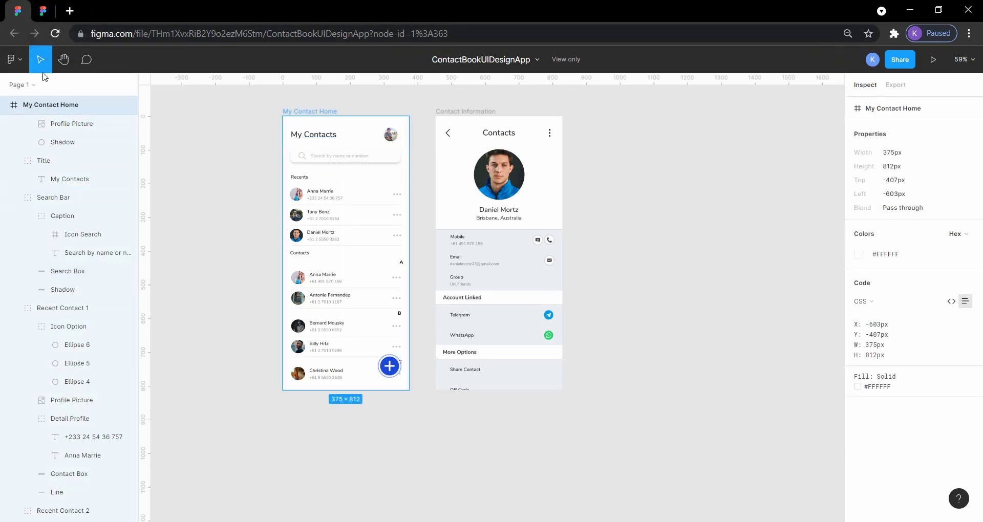
Step: Switch to NewUi and nudge the search bar rectangle left to X 23, keeping it at the same height
click(42, 12)
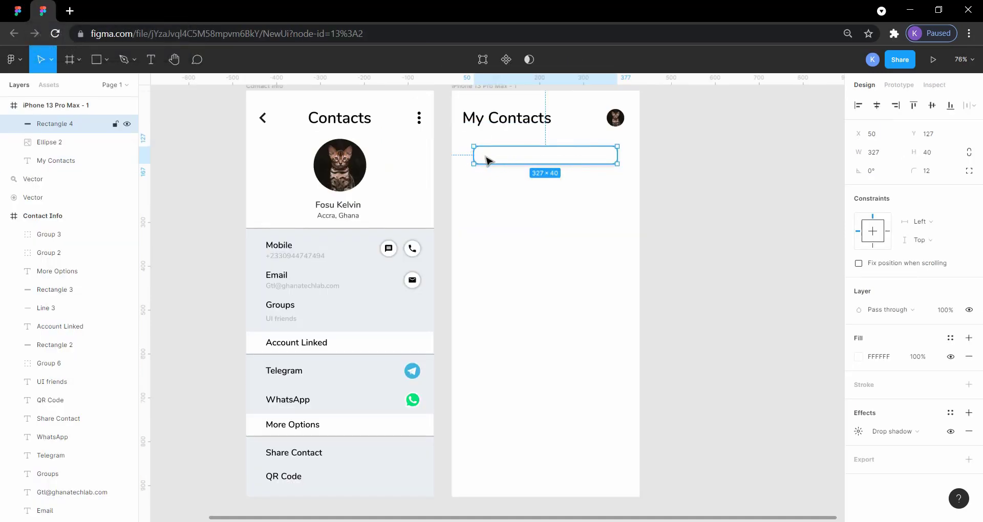
key(alt)
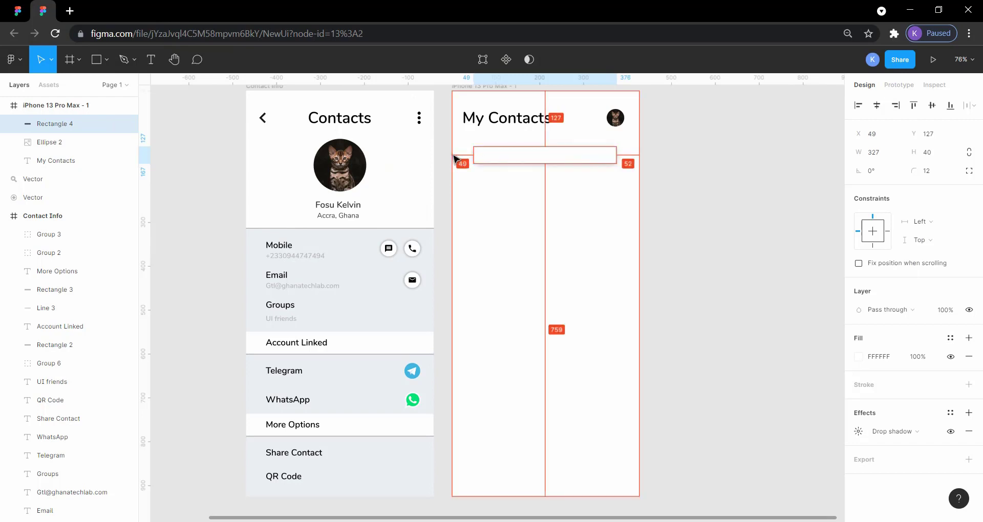
key(Left)
key(Left)
key(Left)
key(Left)
key(Left)
key(Left)
key(Left)
key(Left)
key(Left)
key(Left)
key(Left)
key(Left)
key(Left)
key(Left)
key(Left)
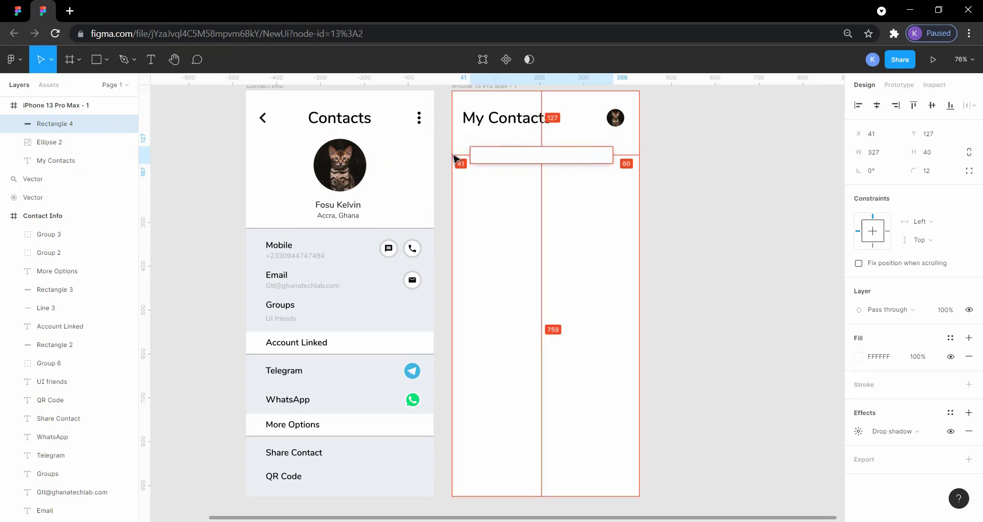
key(Left)
key(Left)
key(Left)
key(Left)
key(Left)
key(Left)
key(Left)
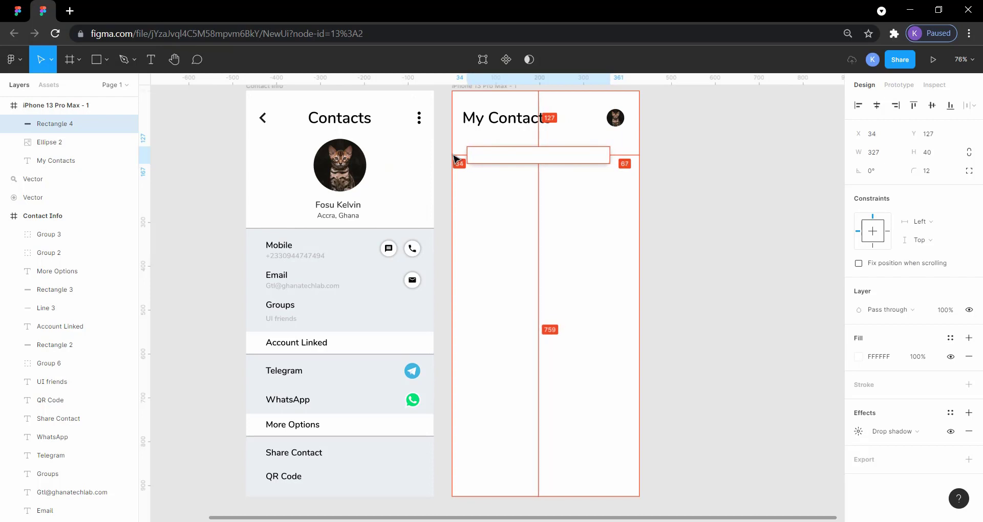
key(Left)
key(Left)
key(Left)
key(Left)
key(Left)
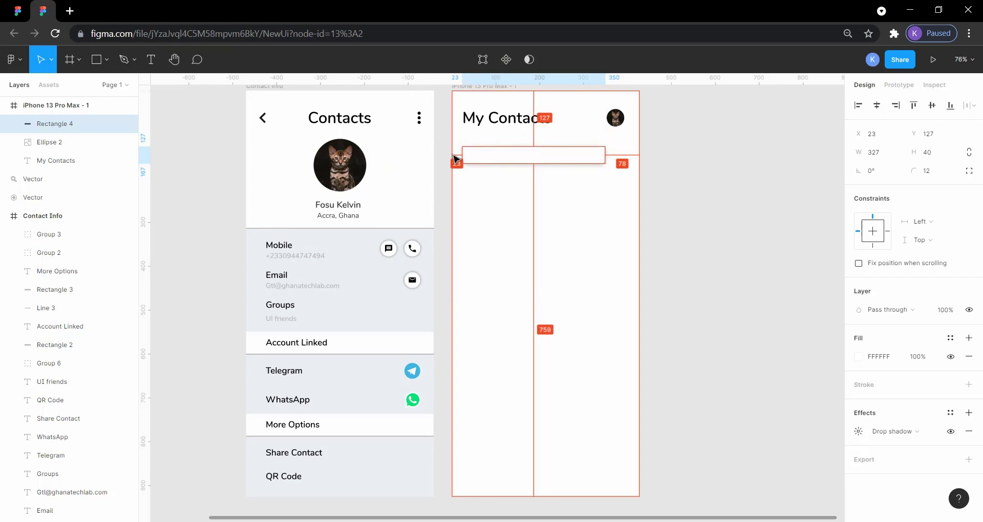
click(740, 222)
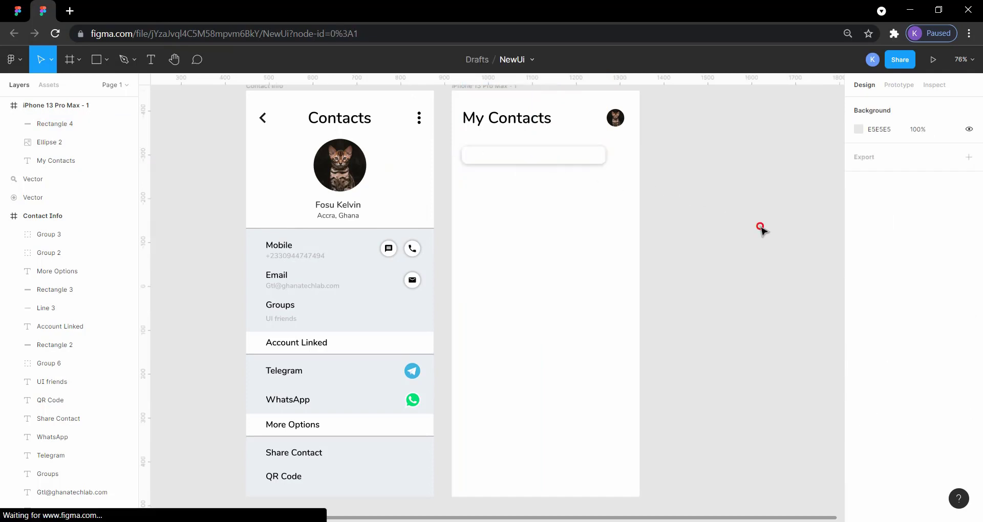
Step: Widen the search bar rectangle from its right edge to about 379 px and check its spacing to the frame
click(603, 157)
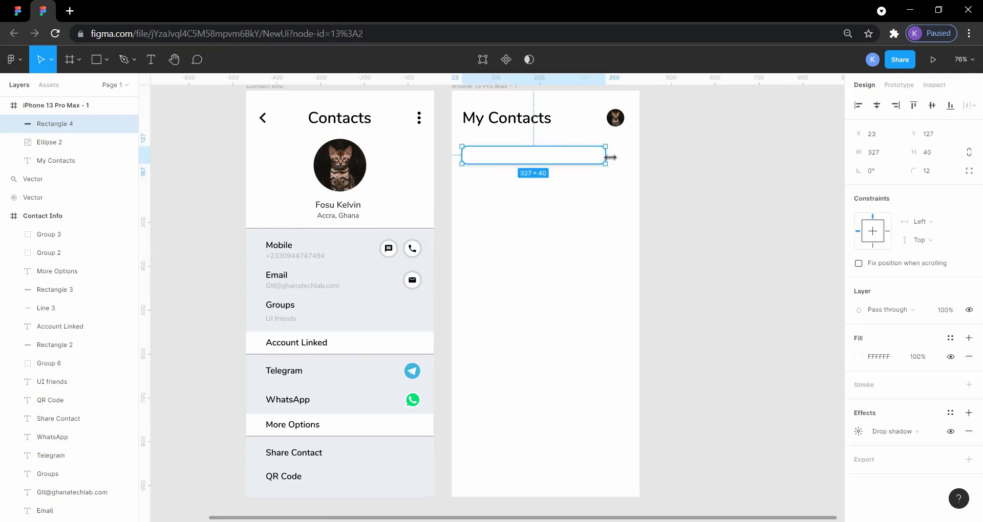
drag(604, 158, 629, 159)
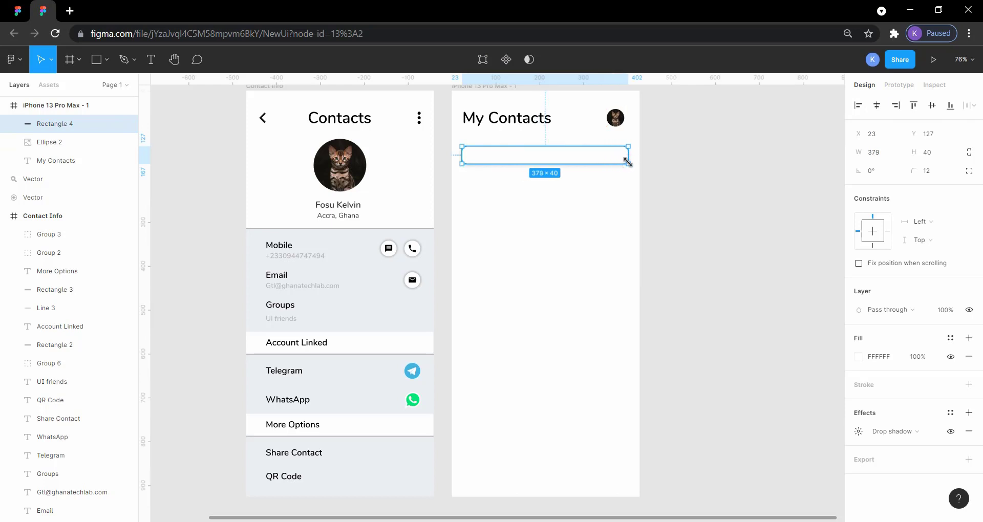
key(alt)
click(711, 196)
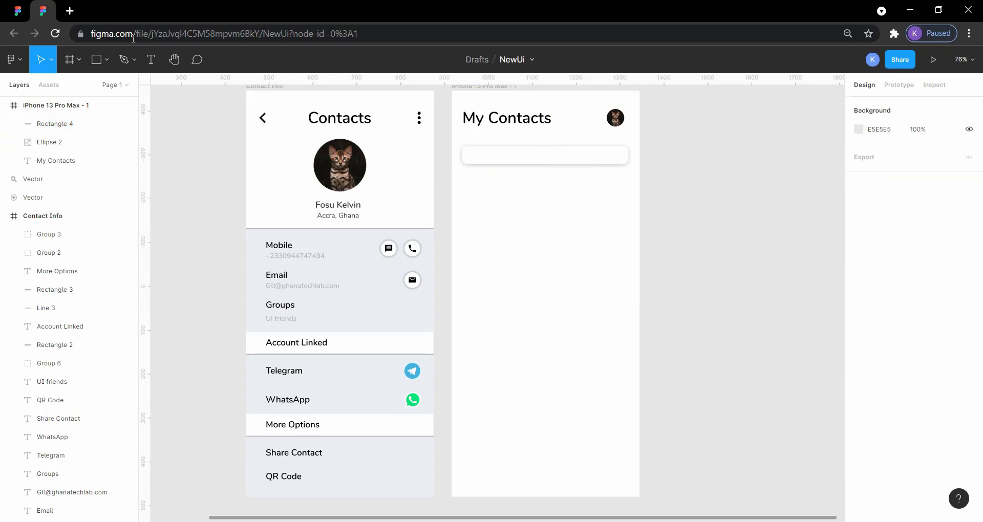
Step: Compare the side margins of the Search Box in the ContactBookUIDesignApp reference with those of the NewUi search bar
drag(3, 2, 3, 214)
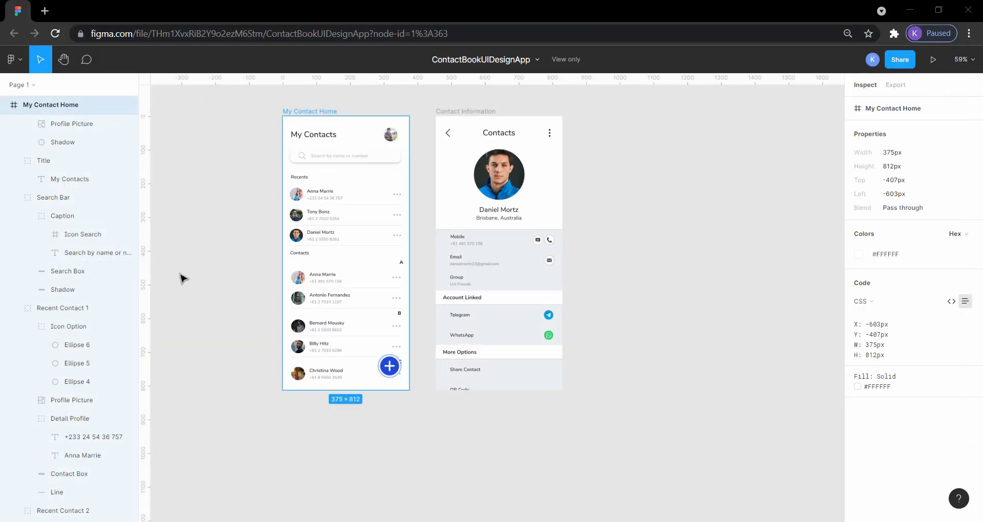
click(320, 191)
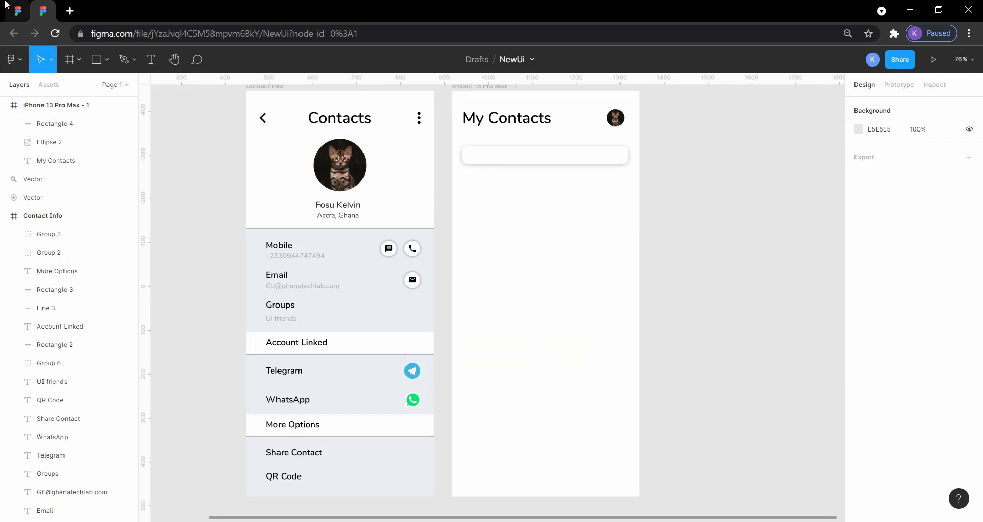
click(18, 10)
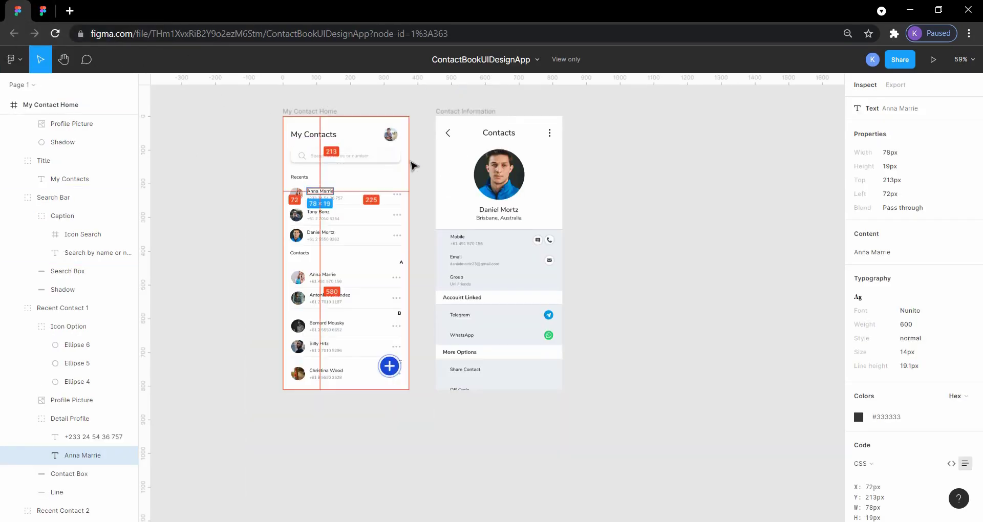
click(398, 160)
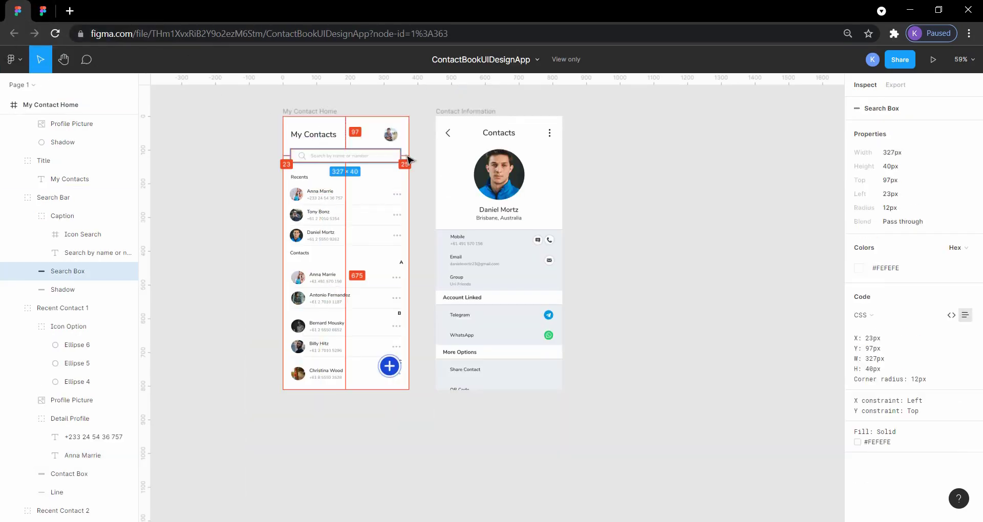
click(58, 8)
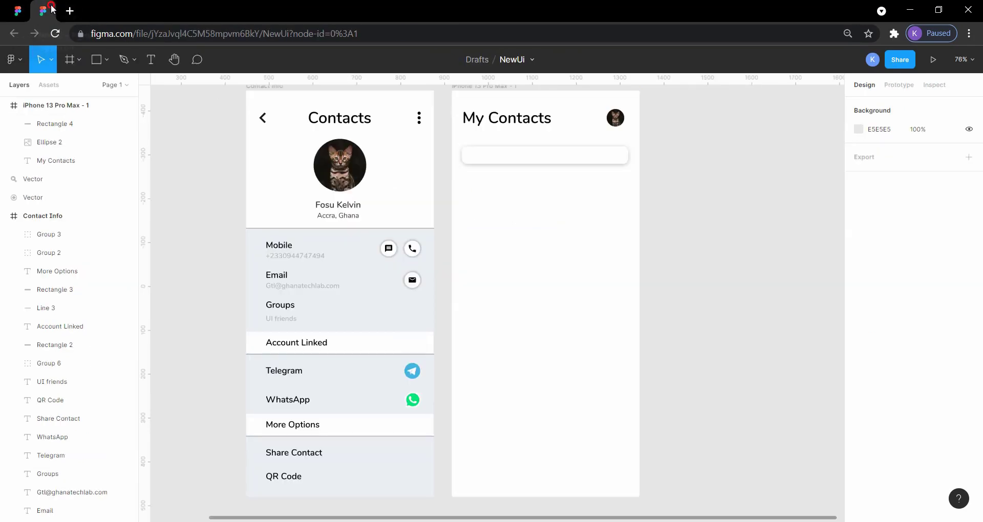
click(626, 159)
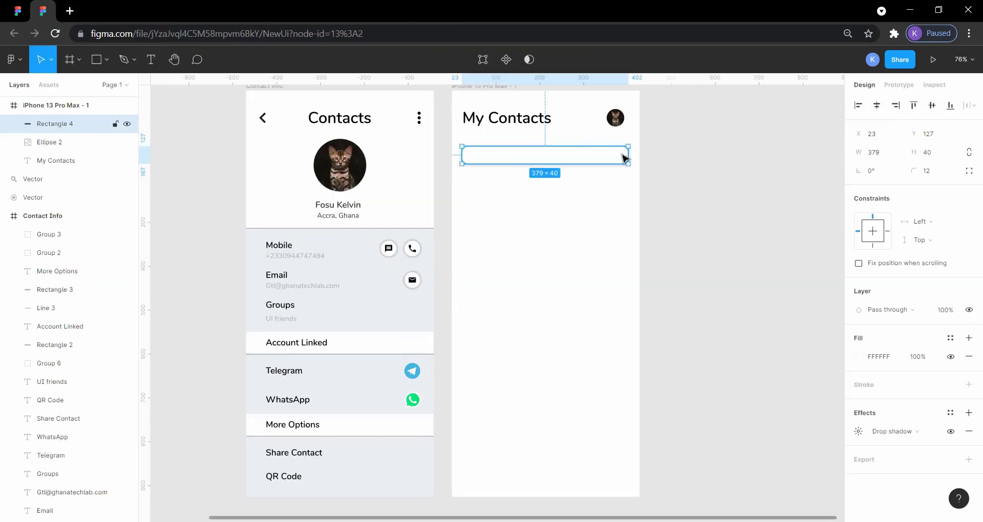
key(alt)
click(700, 168)
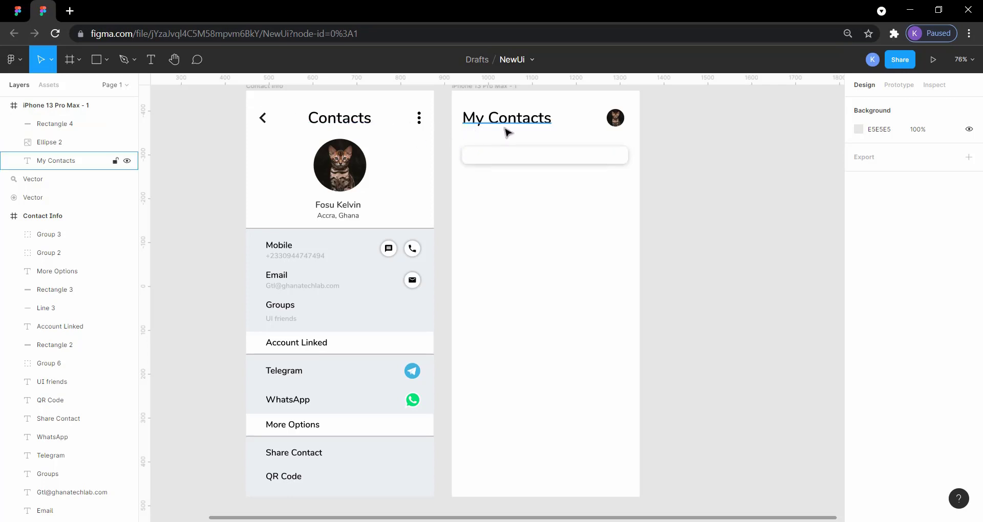
Step: Check the reference's search icon placement and move the magnifier icon into the NewUi My Contacts frame, below the search bar
click(23, 18)
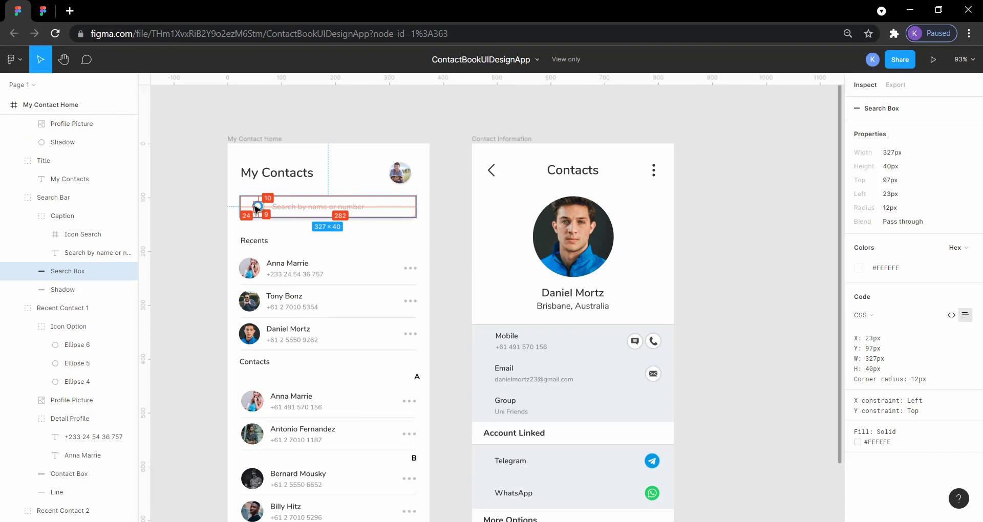
click(45, 12)
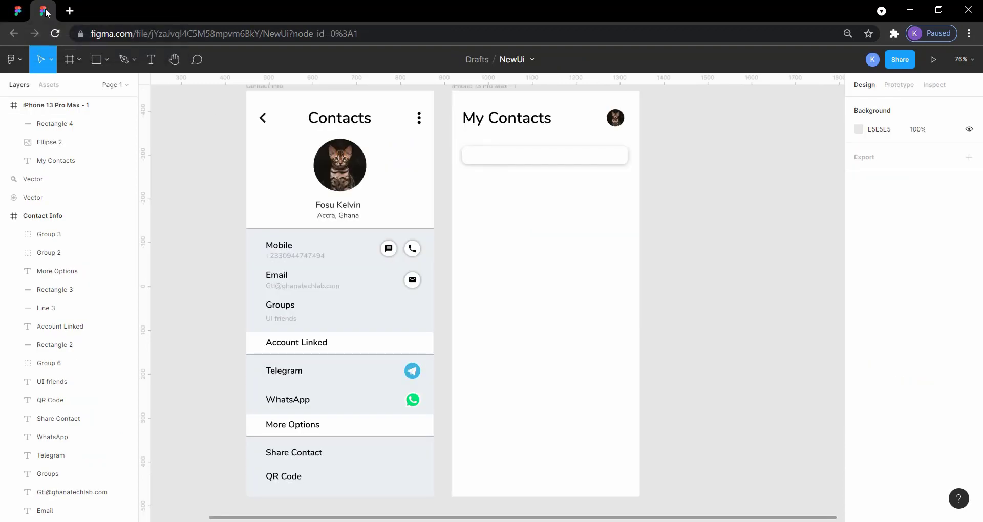
scroll(315, 207, left, 6)
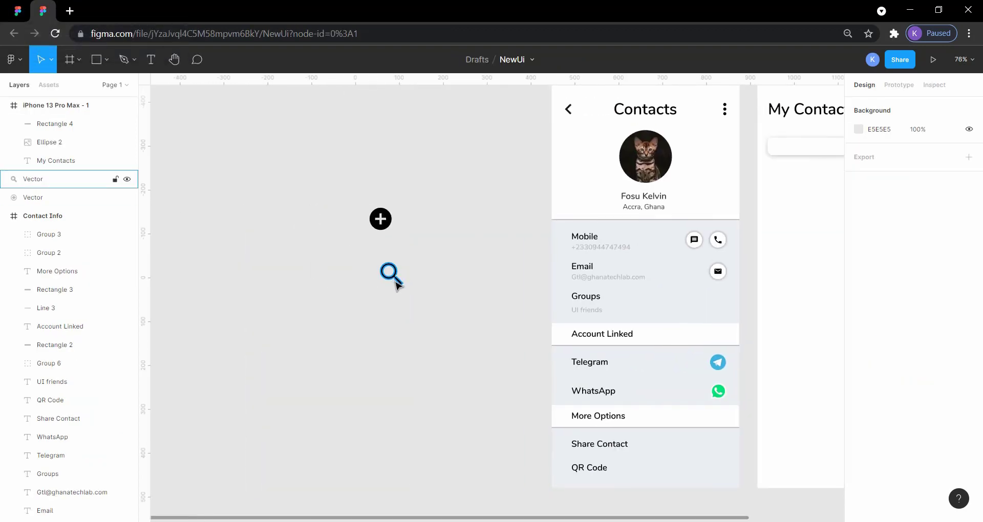
drag(395, 278, 819, 211)
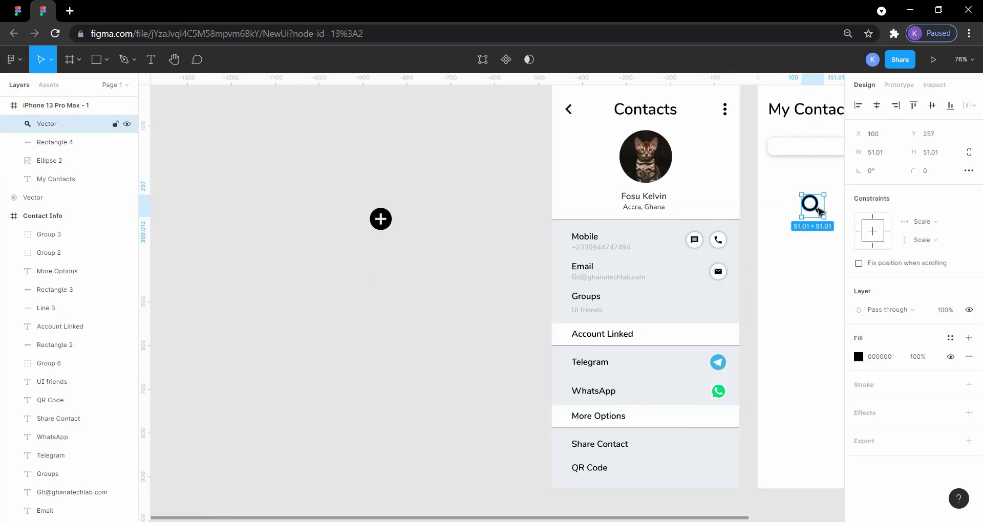
scroll(784, 257, right, 2)
scroll(783, 257, right, 3)
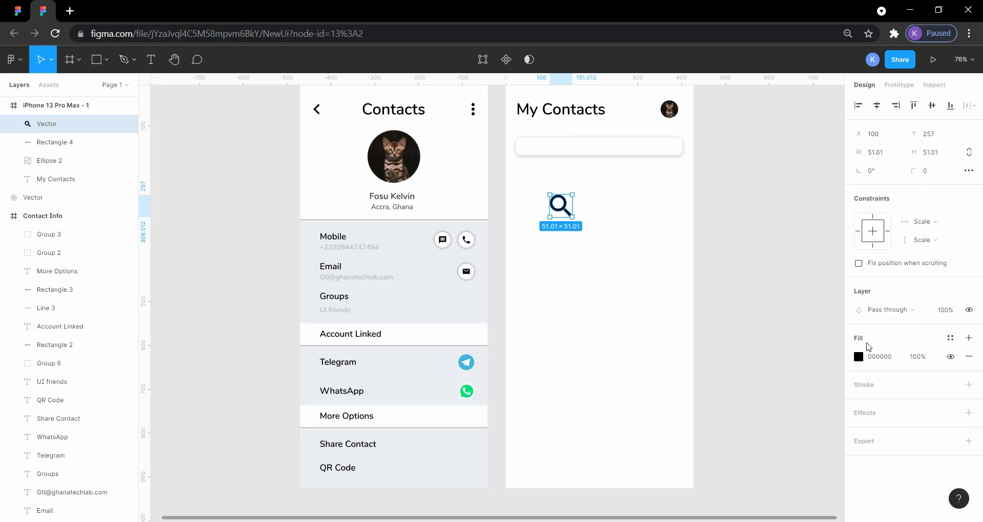
Step: Change the magnifier icon's fill to the grey document color B7B7B7
click(857, 354)
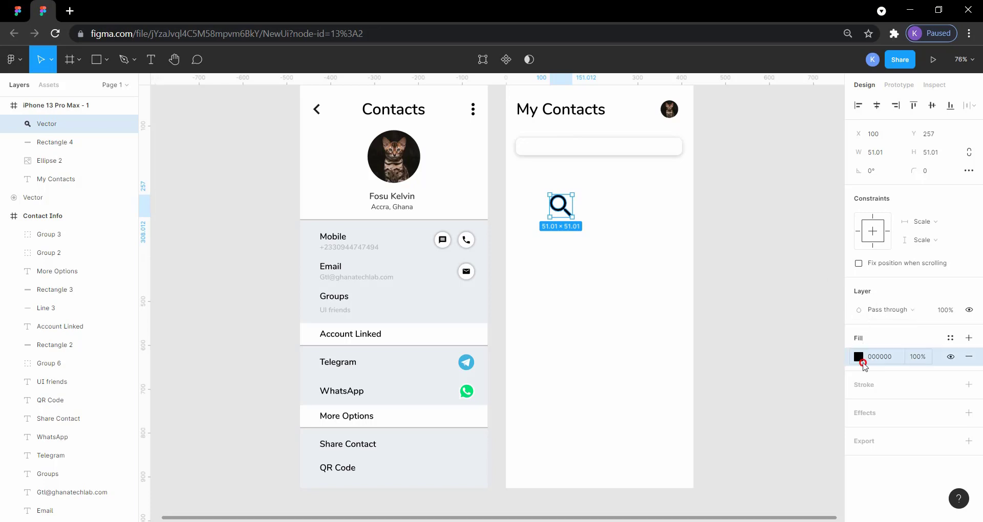
click(860, 359)
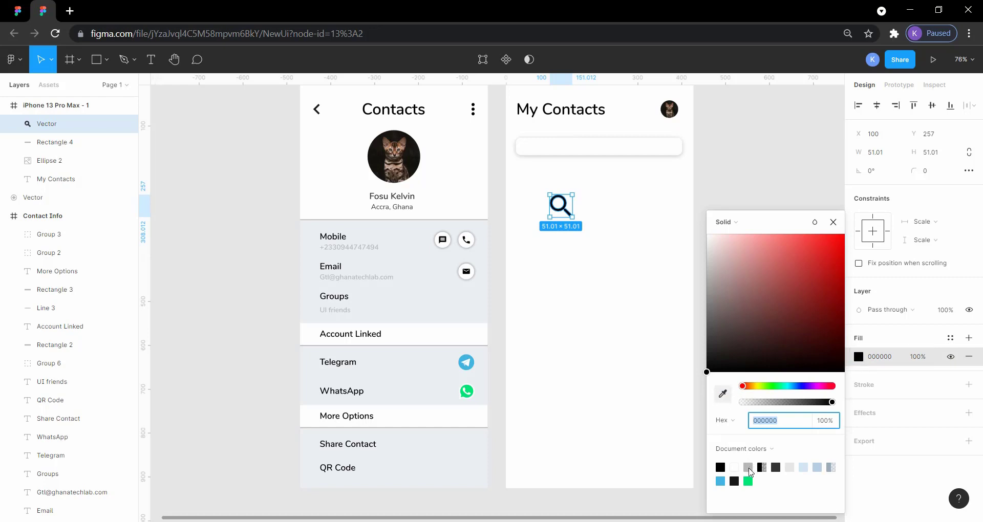
click(748, 469)
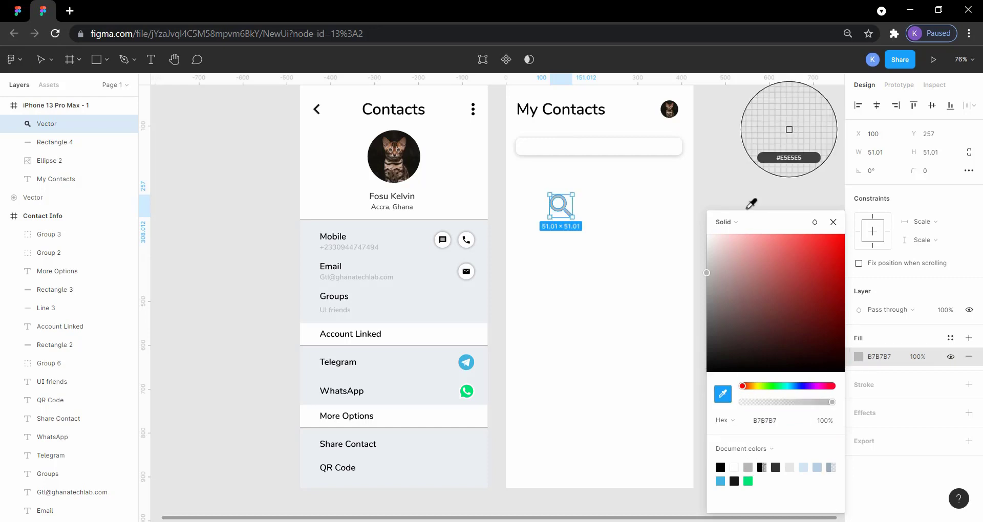
click(570, 213)
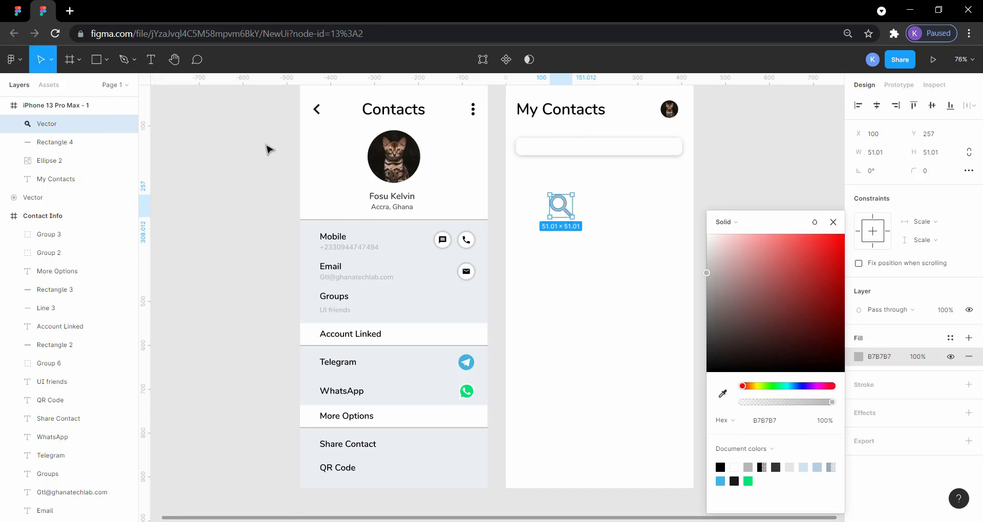
Step: Look up the search icon's size in the ContactBookUIDesignApp reference and set the NewUi magnifier icon's width and height to 21
click(18, 10)
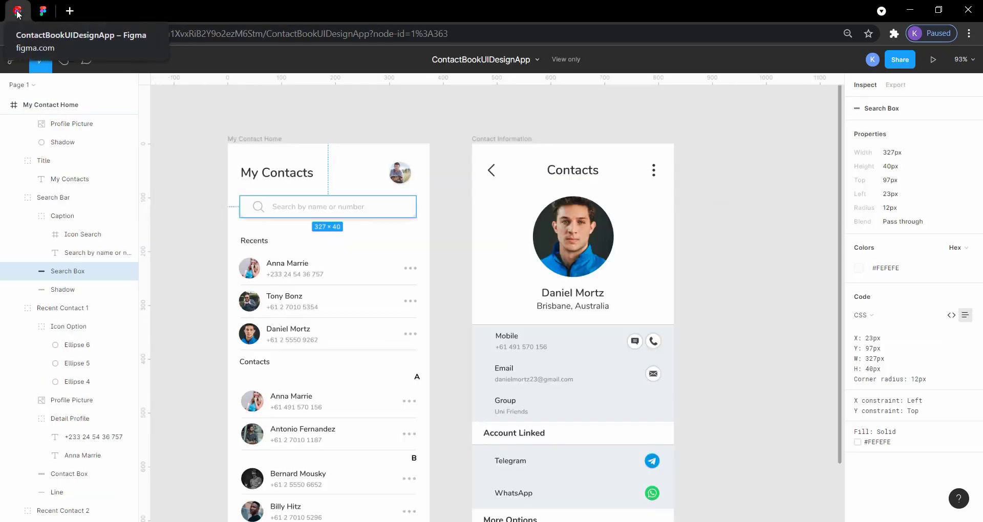
click(261, 208)
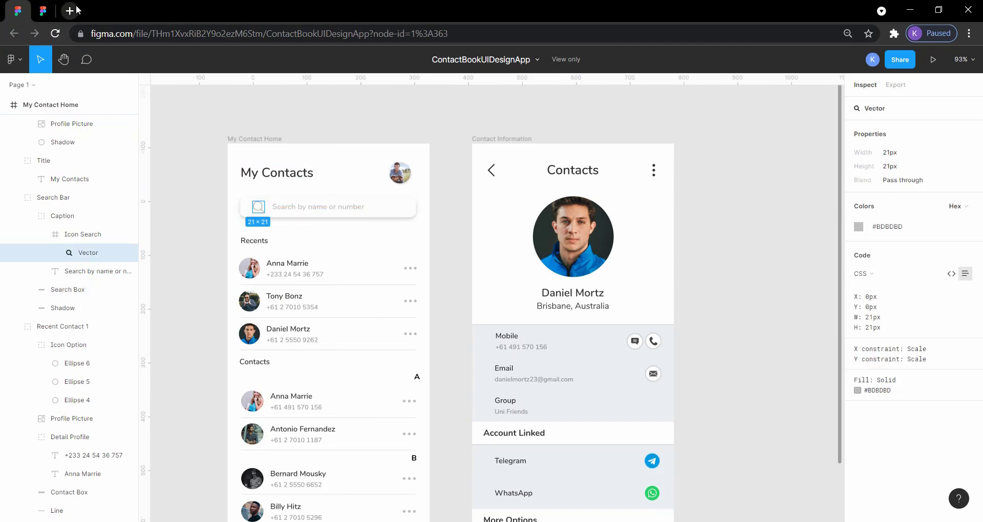
click(43, 11)
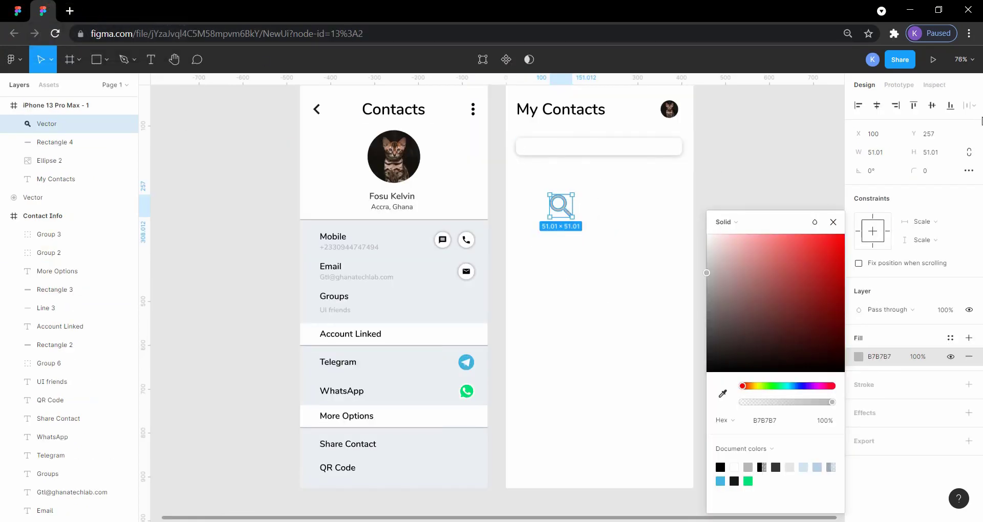
click(891, 156)
text(21)
key(Return)
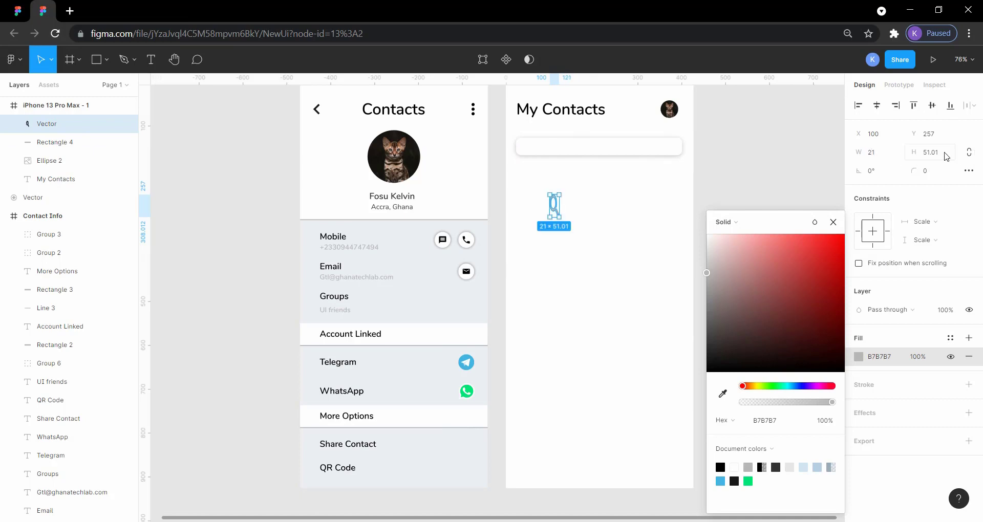
click(940, 156)
text(21)
key(Return)
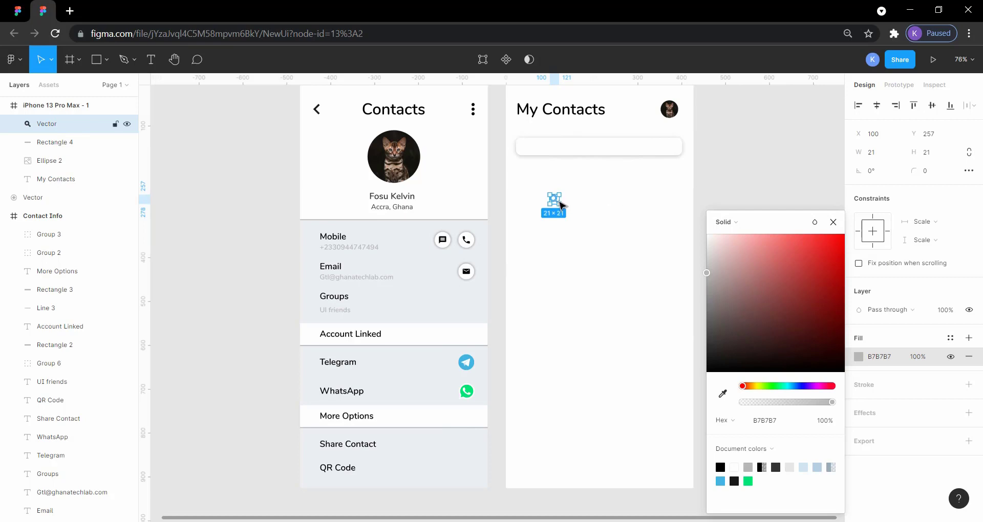
Step: Place the magnifier icon inside the left end of the search bar and compare it with the ContactBookUIDesignApp reference's icon
drag(558, 204, 533, 152)
click(767, 162)
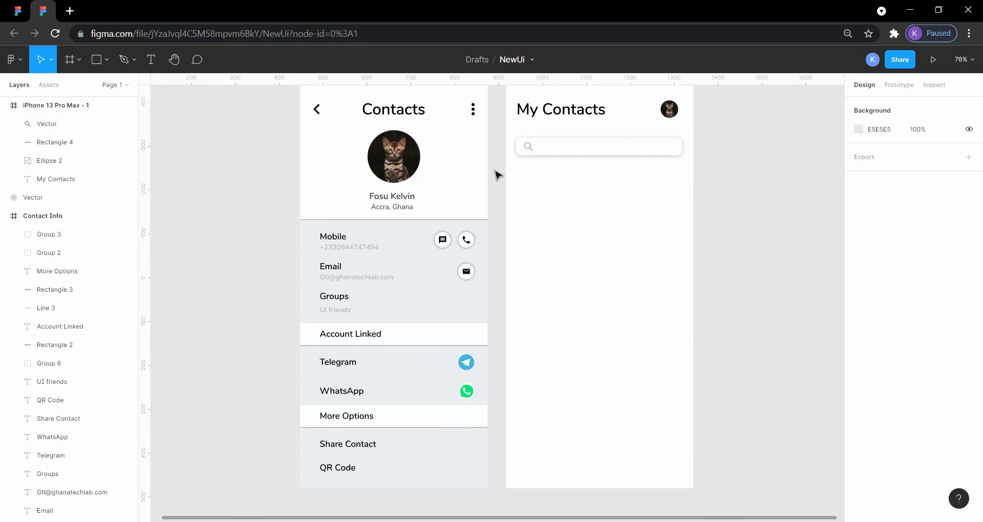
click(26, 14)
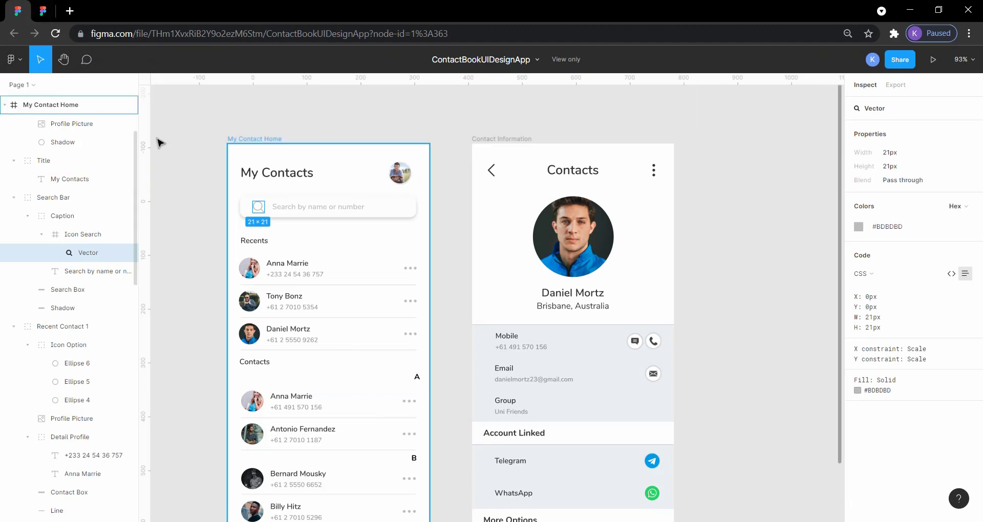
click(254, 211)
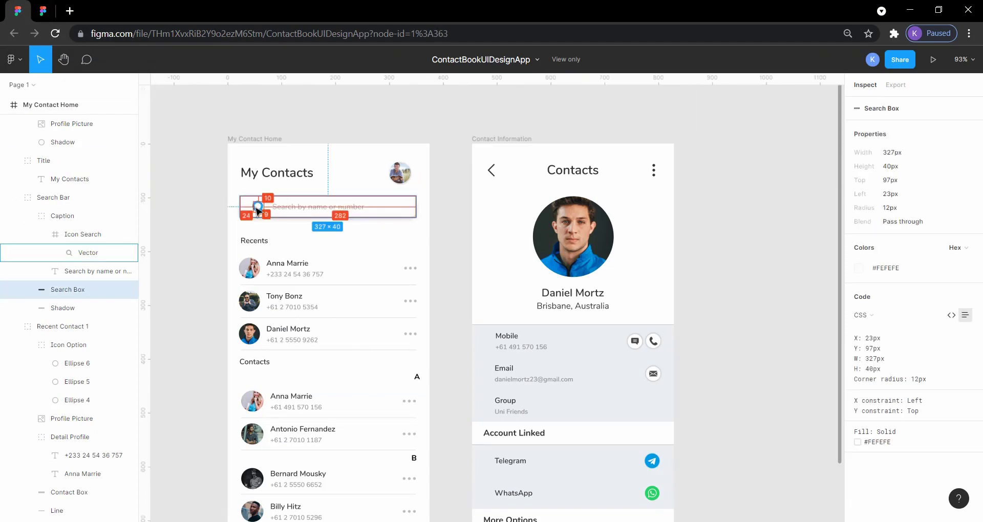
click(257, 210)
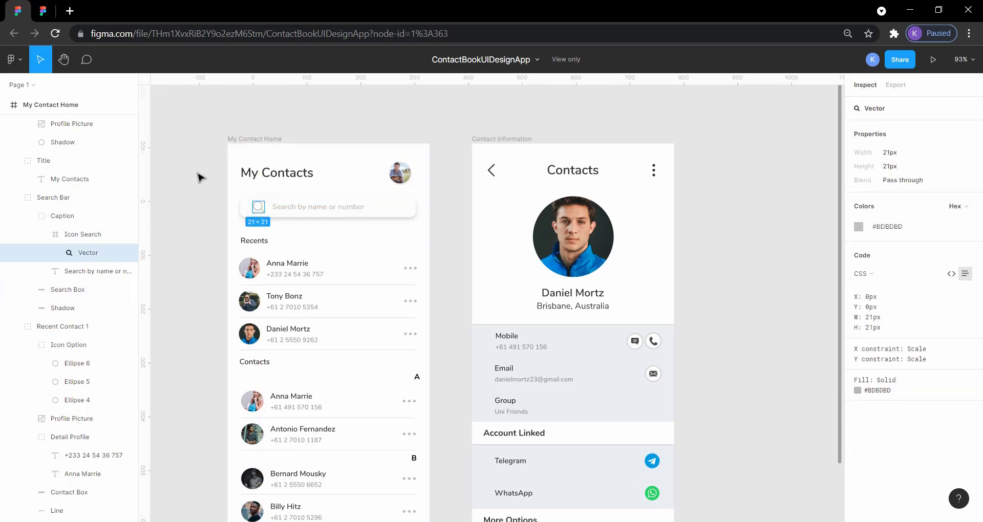
click(43, 10)
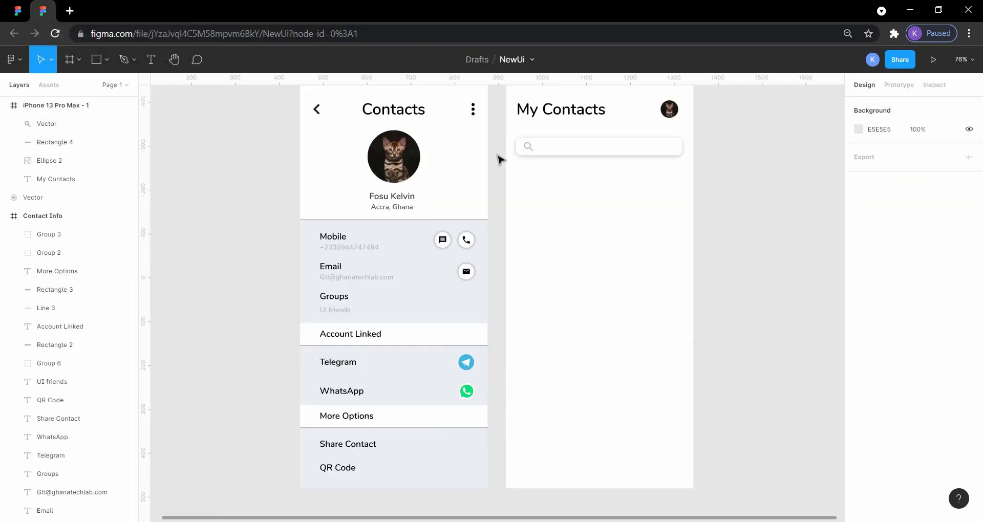
Step: Nudge the magnifier icon a few pixels further right inside the search bar
click(530, 151)
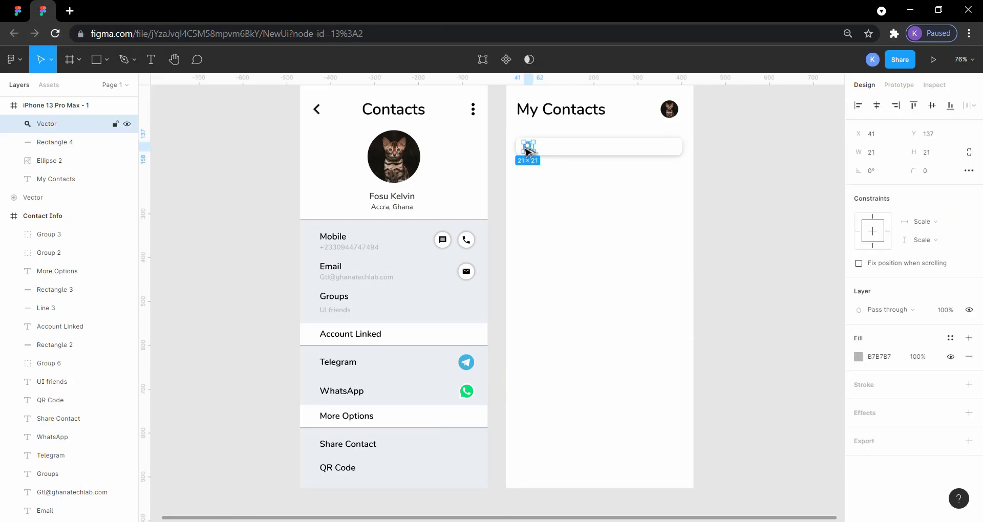
key(Right)
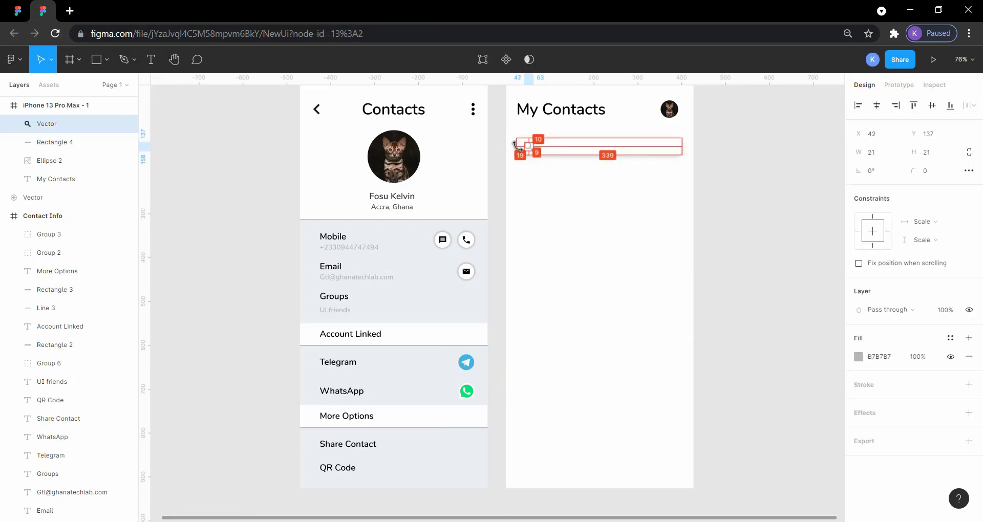
key(Right)
key(Right)
key(Right)
key(Right)
key(Right)
key(Right)
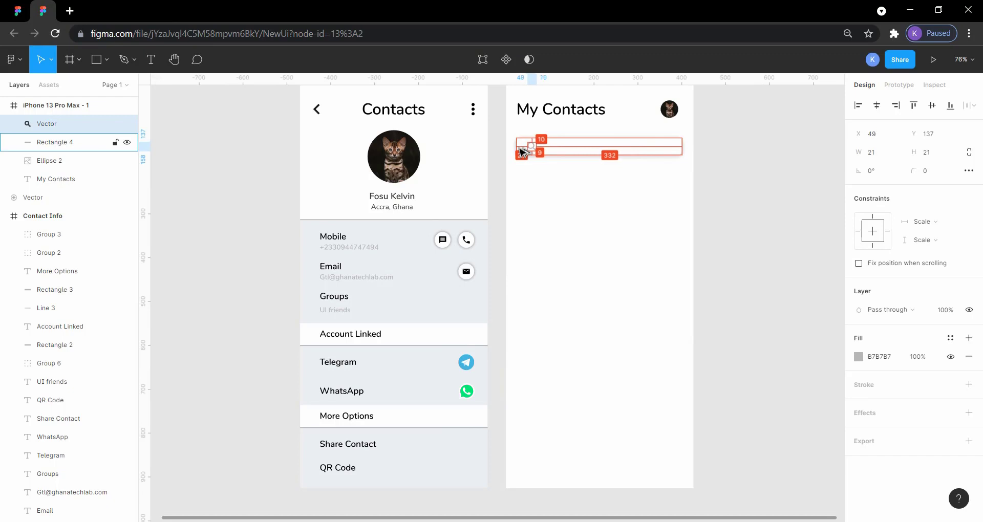
key(Left)
click(776, 209)
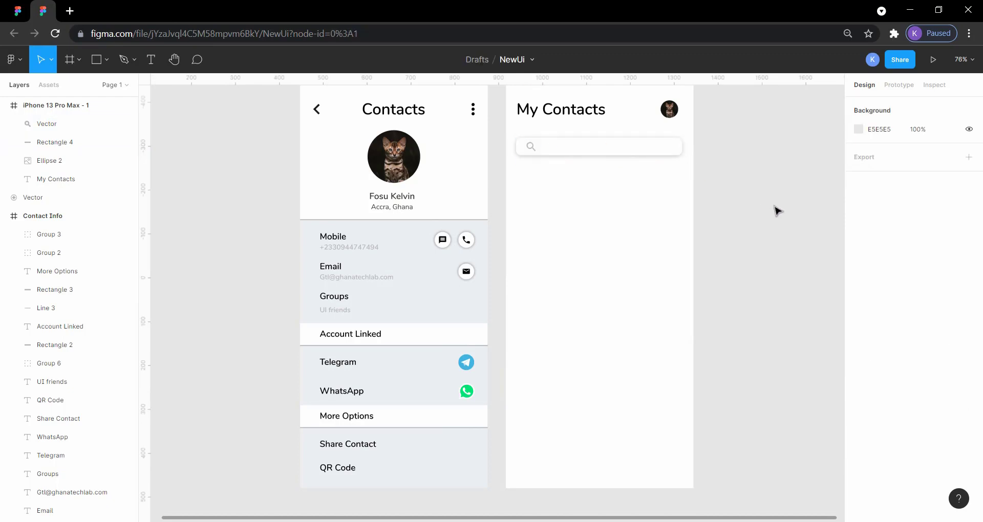
Step: Check the reference's search placeholder, then duplicate the grey mobile number text from Contact Info and move the copy into the My Contacts frame, below the search bar
click(18, 10)
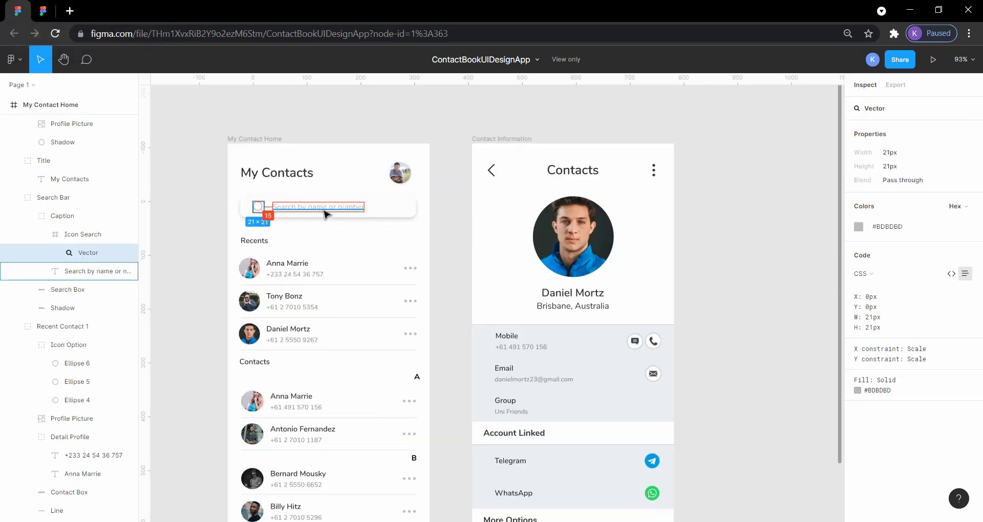
click(43, 10)
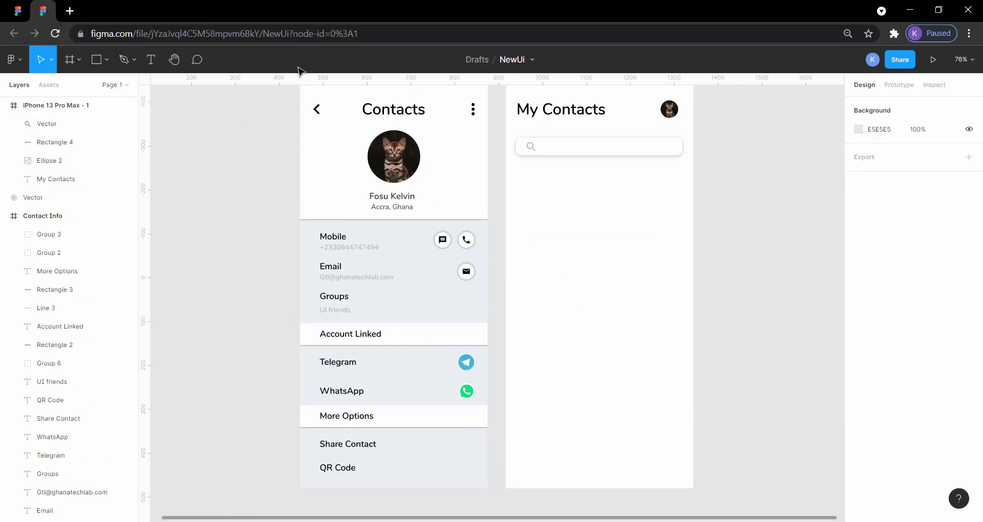
click(356, 251)
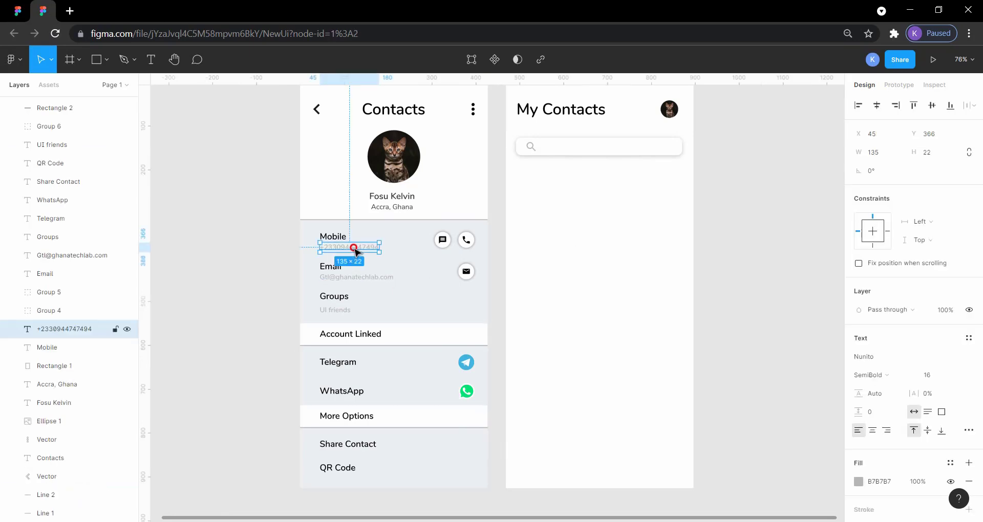
double_click(355, 248)
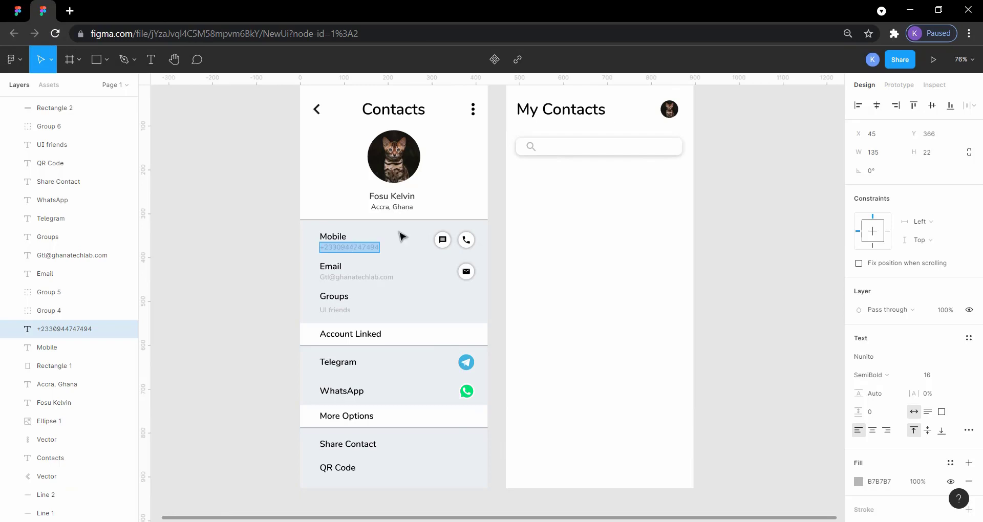
key(Escape)
key(ctrl+v)
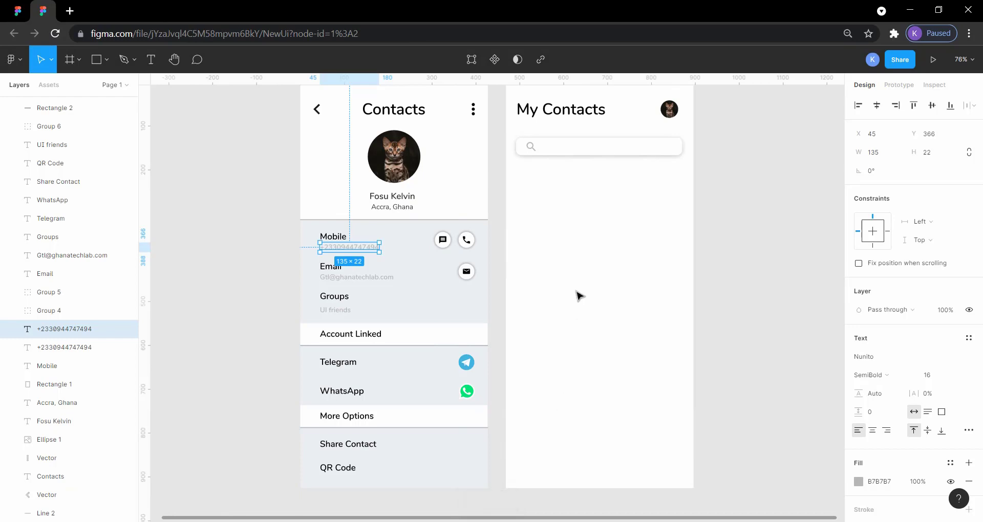
drag(364, 248, 597, 240)
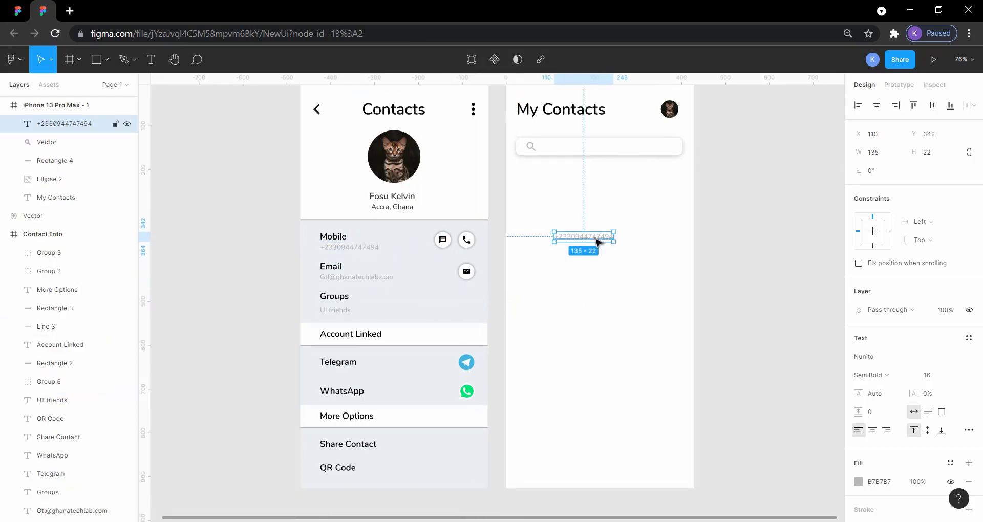
Step: Replace the copied number text in the My Contacts frame with "Search by name or contact"
double_click(594, 237)
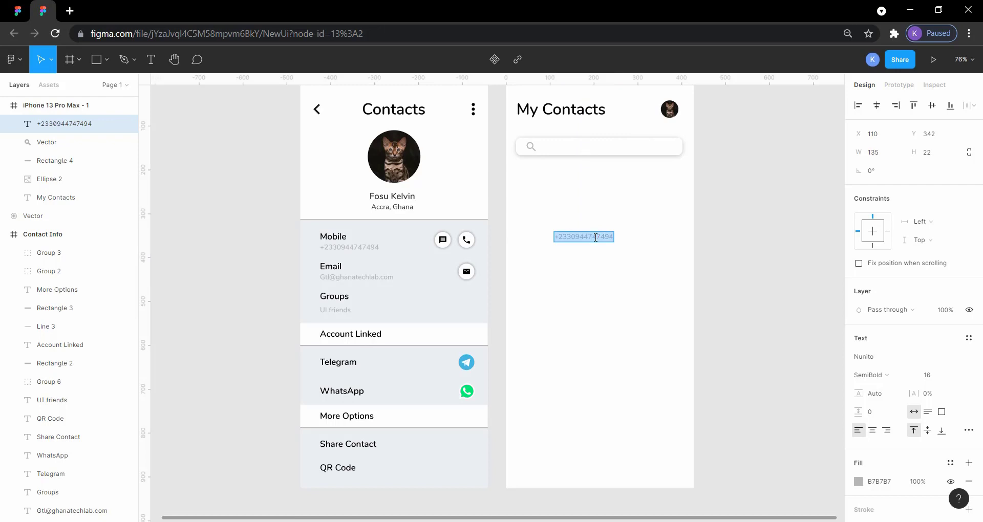
text(Search)
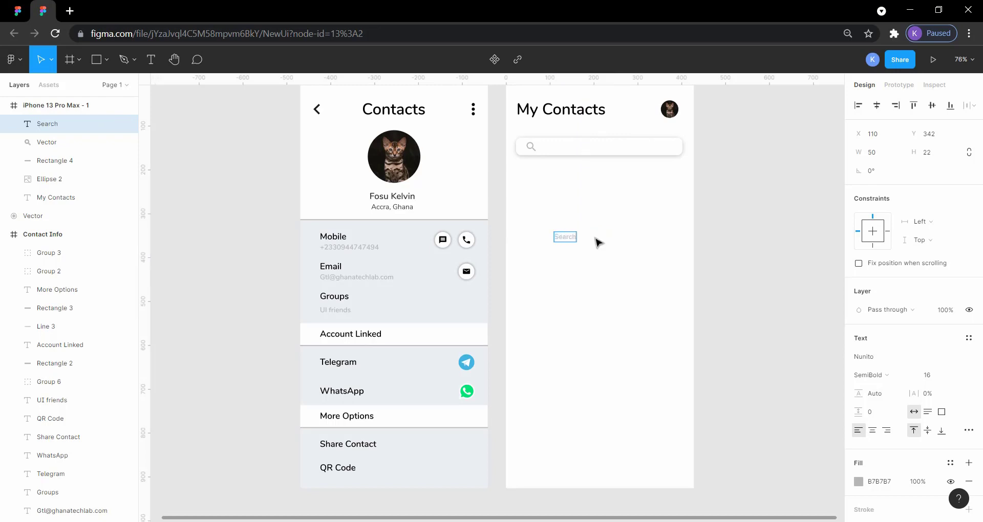
text( by name or contact)
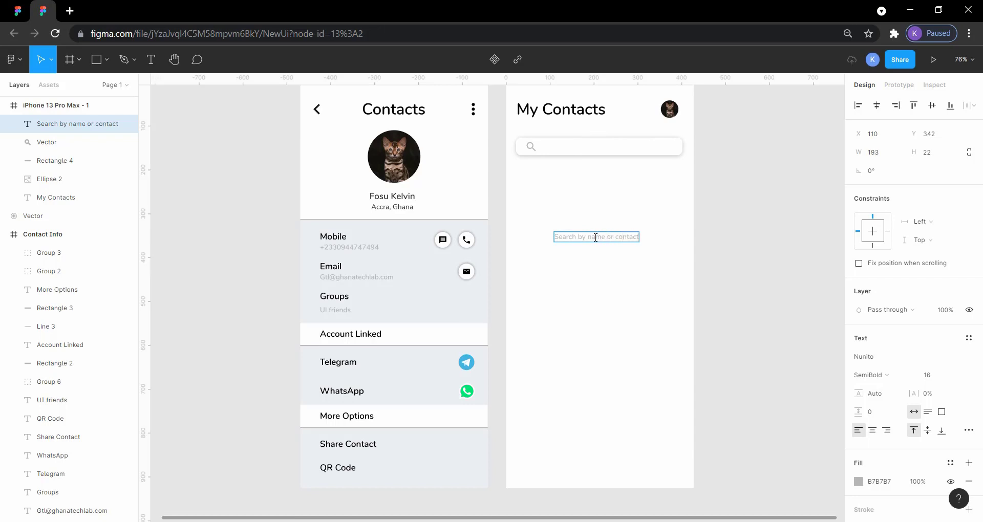
Step: Check the placeholder wording in the ContactBookUIDesignApp reference and correct the NewUi text to "Search by name or number"
click(18, 12)
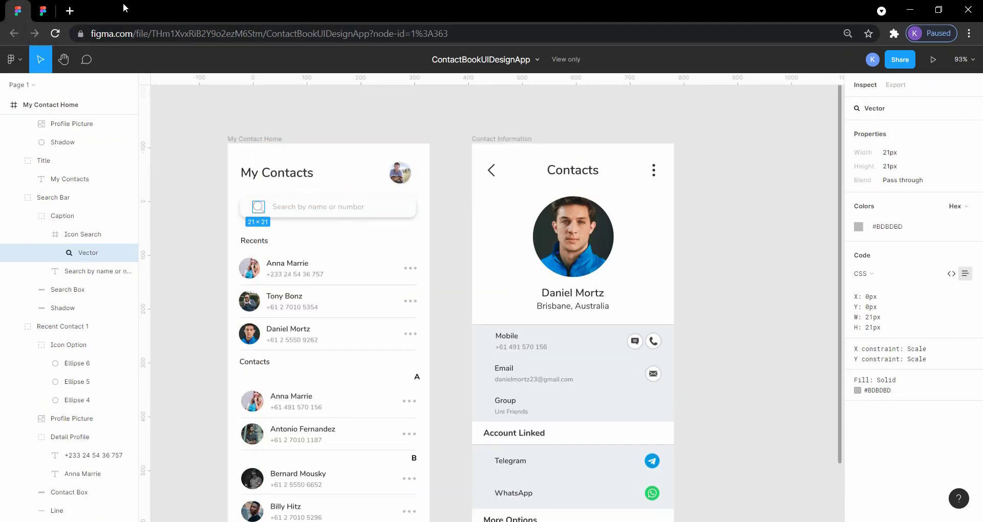
click(53, 10)
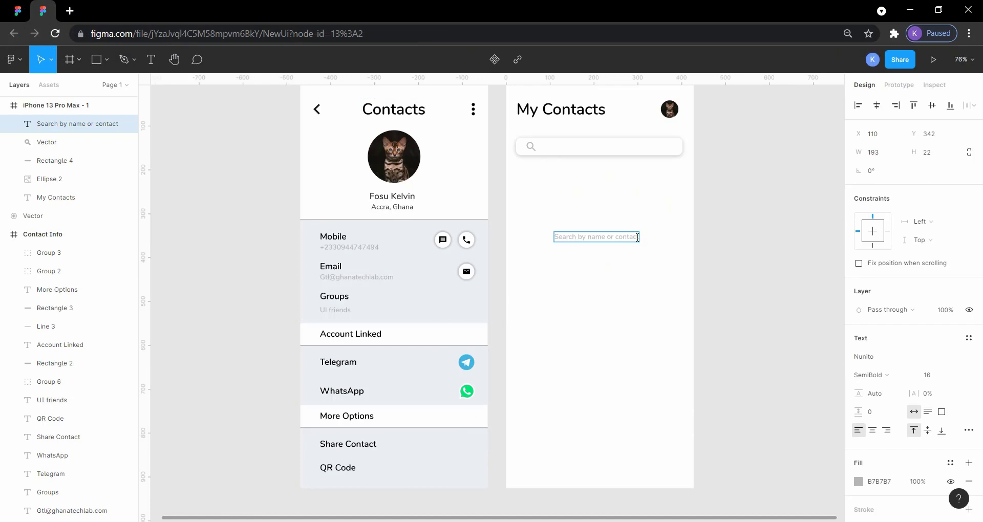
key(BackSpace)
key(BackSpace)
key(BackSpace)
key(BackSpace)
key(BackSpace)
key(BackSpace)
key(BackSpace)
key(BackSpace)
text(numberv)
key(Escape)
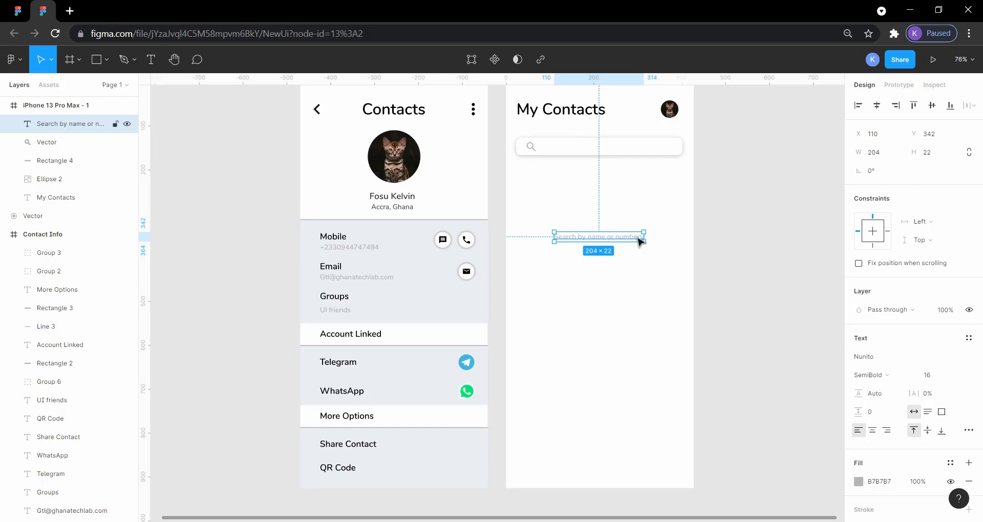
double_click(639, 238)
click(637, 237)
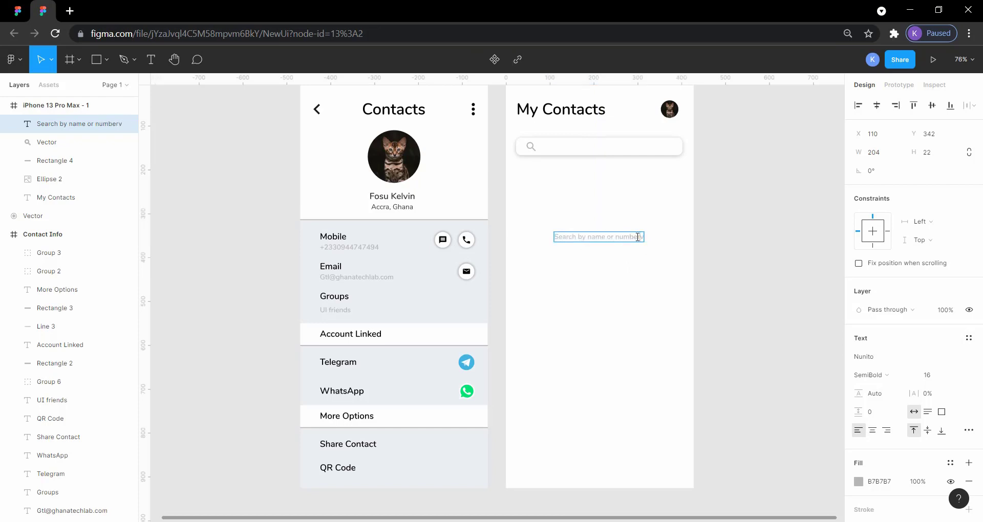
key(BackSpace)
key(Escape)
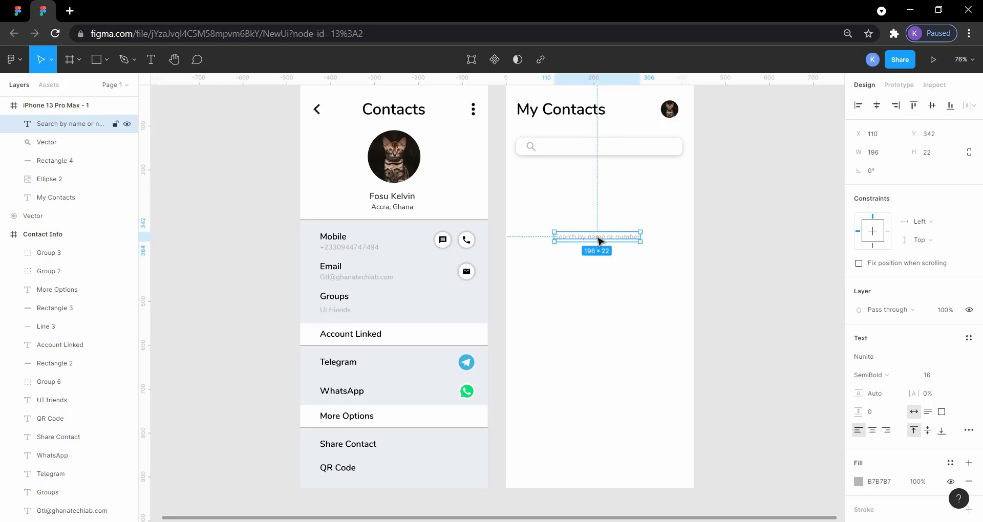
Step: Move the placeholder text into the search bar and, following the reference's spacing, place it at X 83, 15 px from the magnifier icon
drag(599, 237, 590, 150)
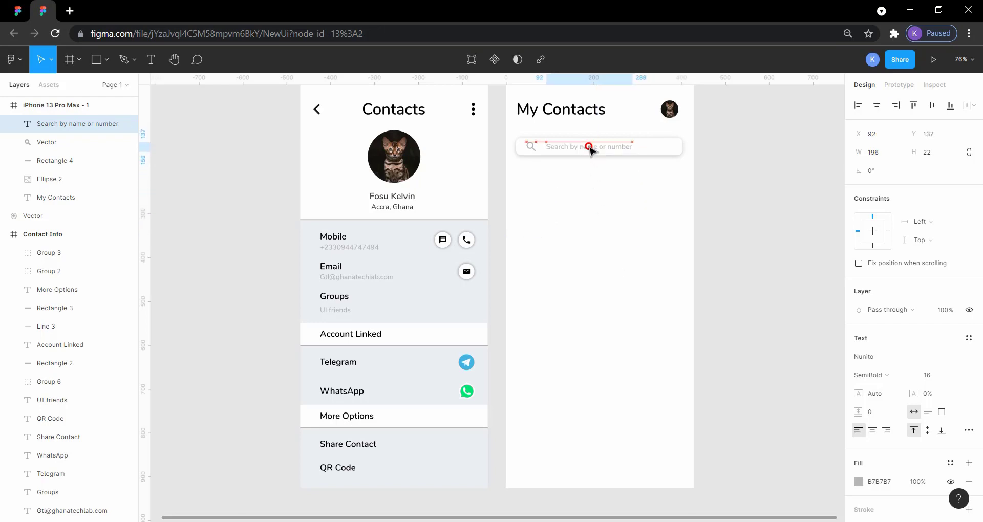
click(760, 218)
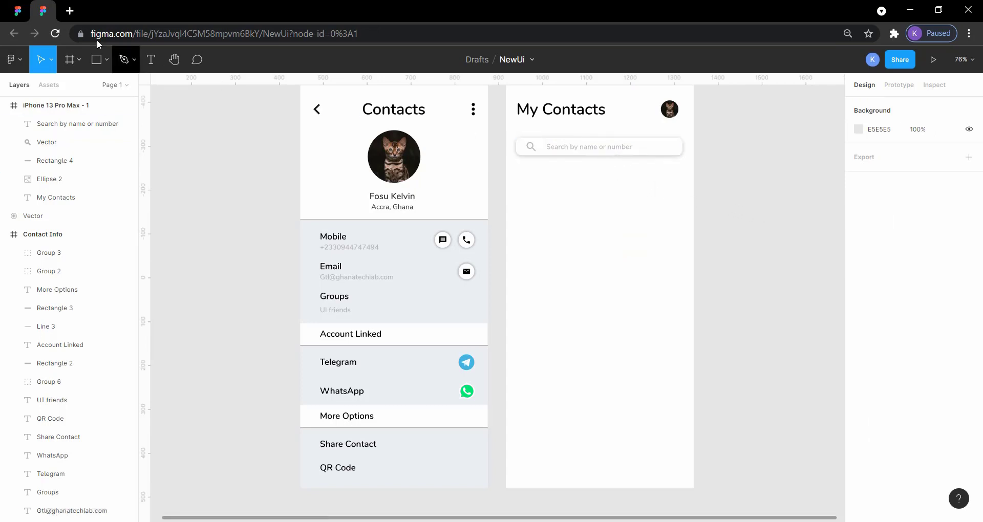
click(18, 10)
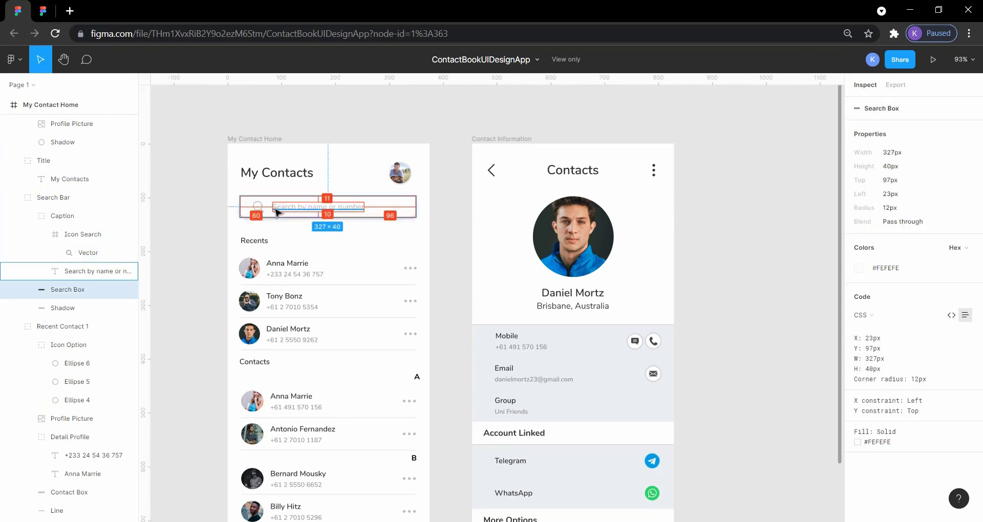
click(273, 207)
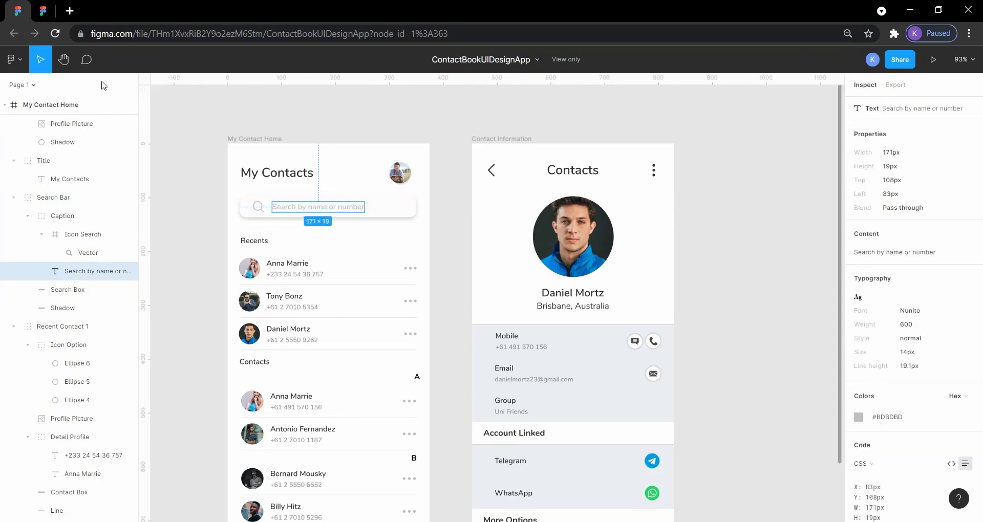
click(47, 12)
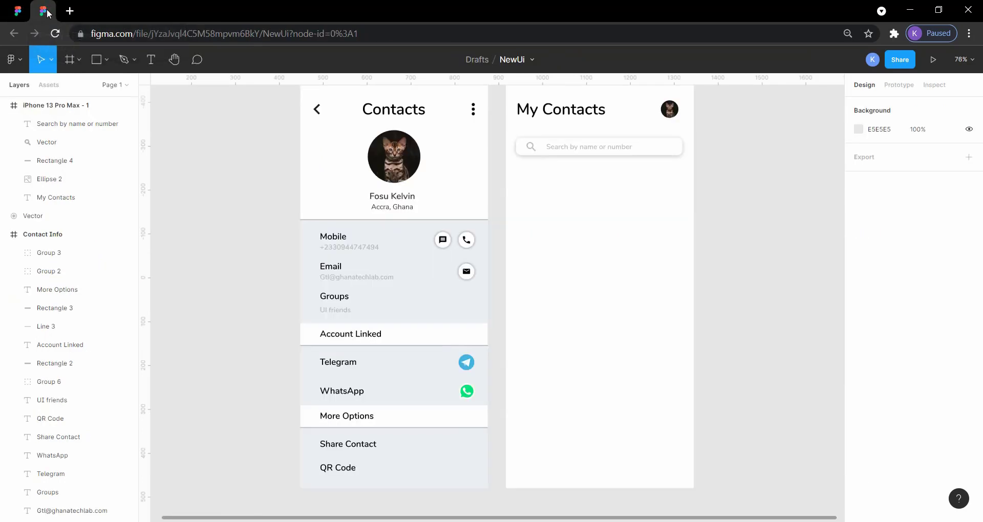
click(571, 148)
key(alt)
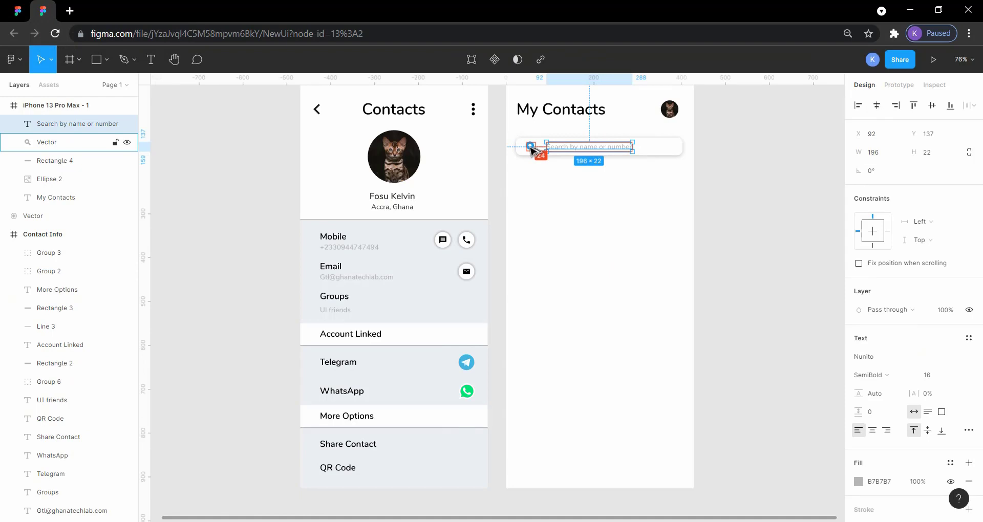
key(Left)
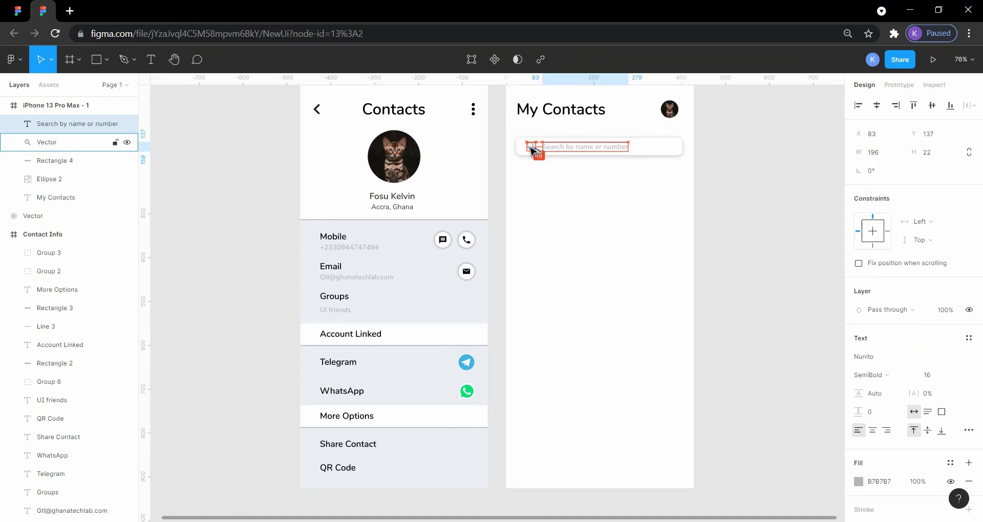
click(742, 201)
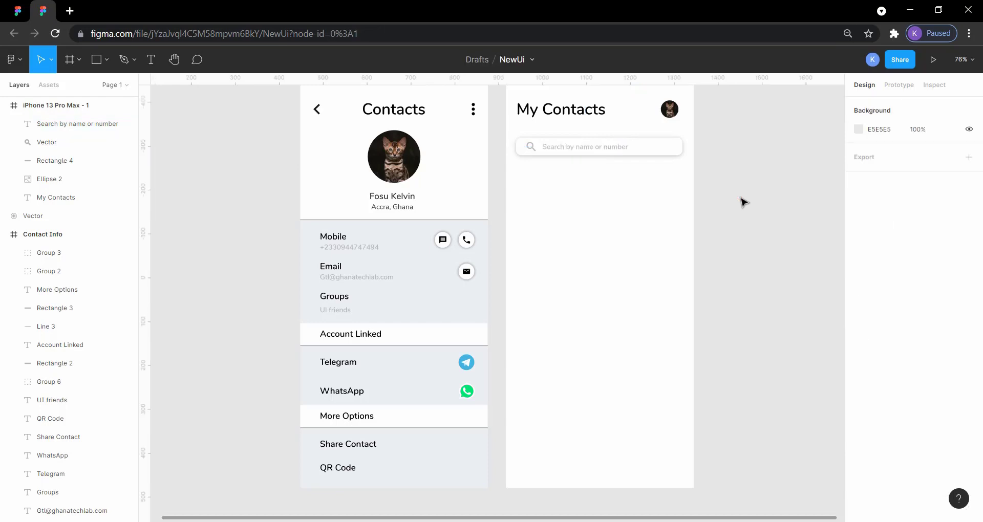
Step: Rename the iPhone 13 Pro Max - 1 frame as Home, checking the reference's frame name first
scroll(743, 202, up, 1)
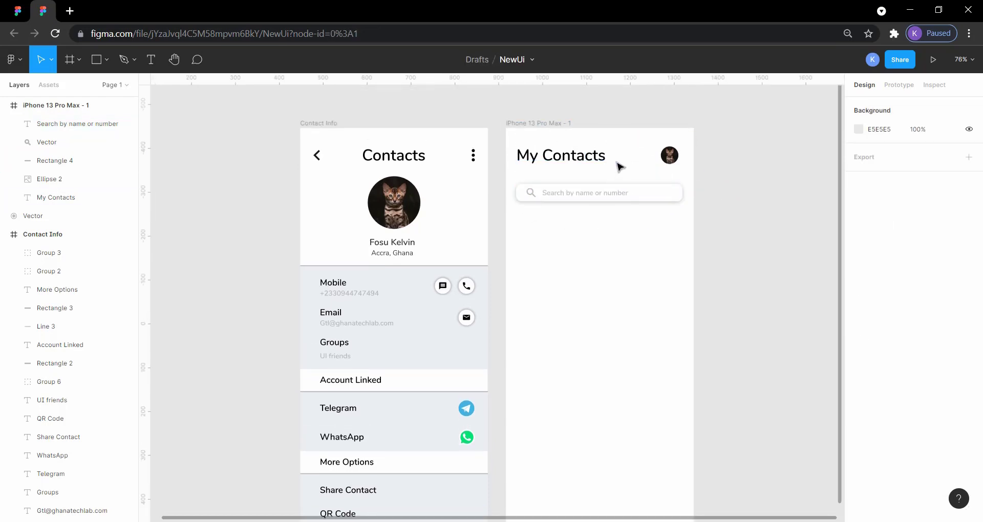
click(543, 123)
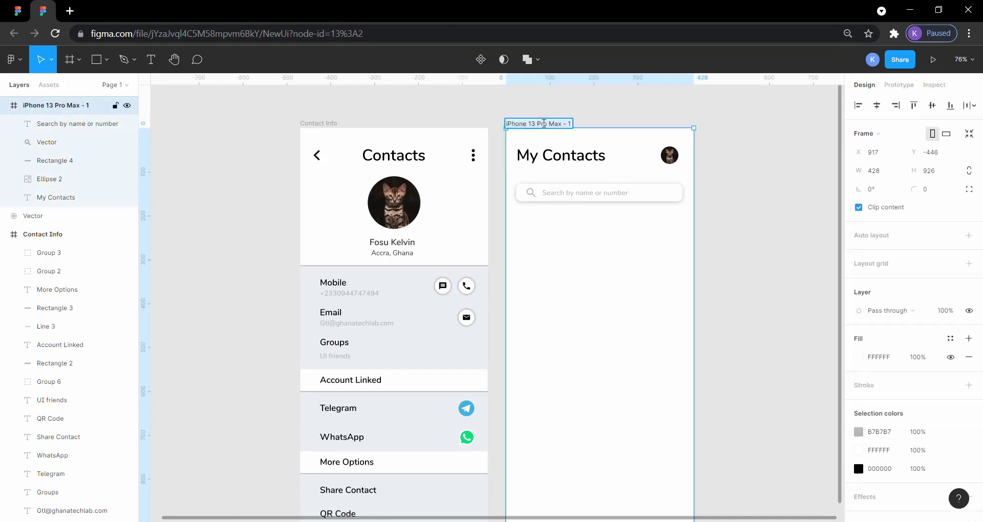
text(C)
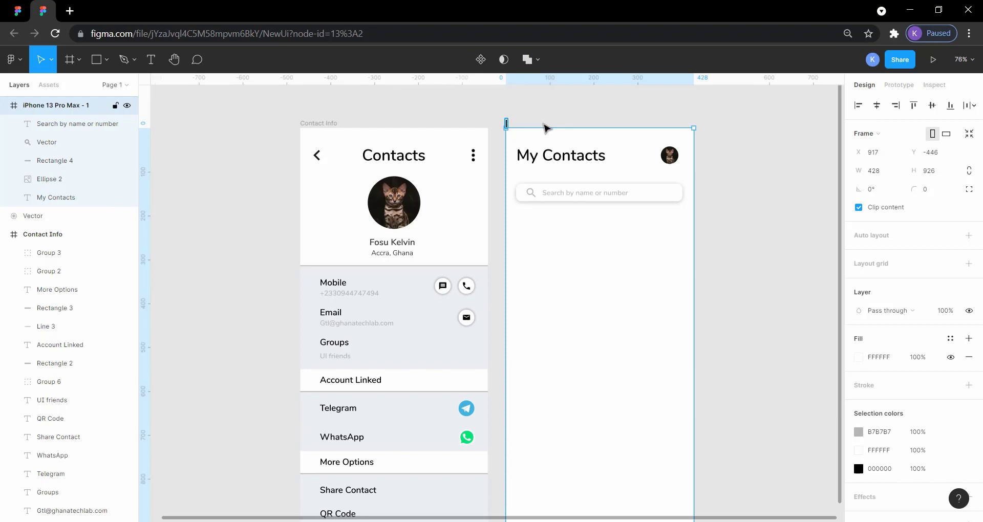
click(23, 9)
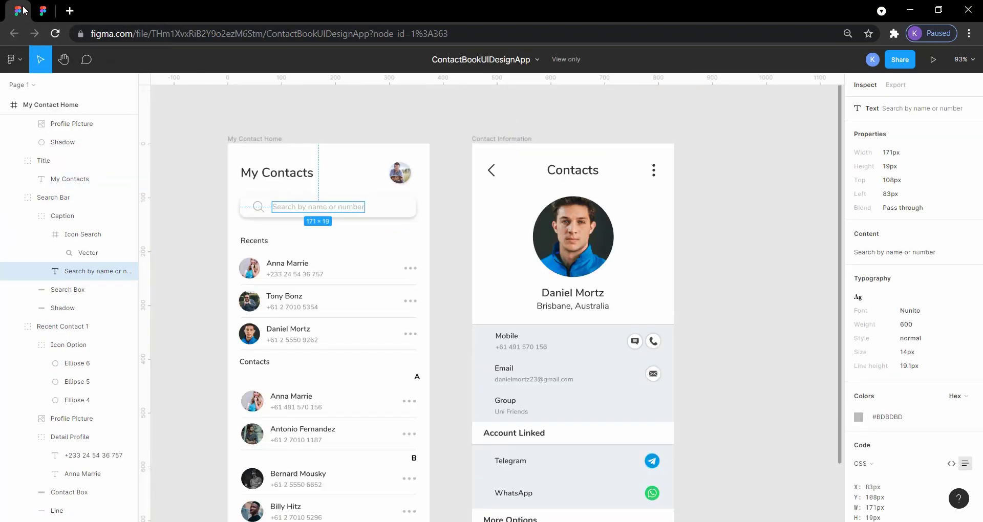
click(43, 10)
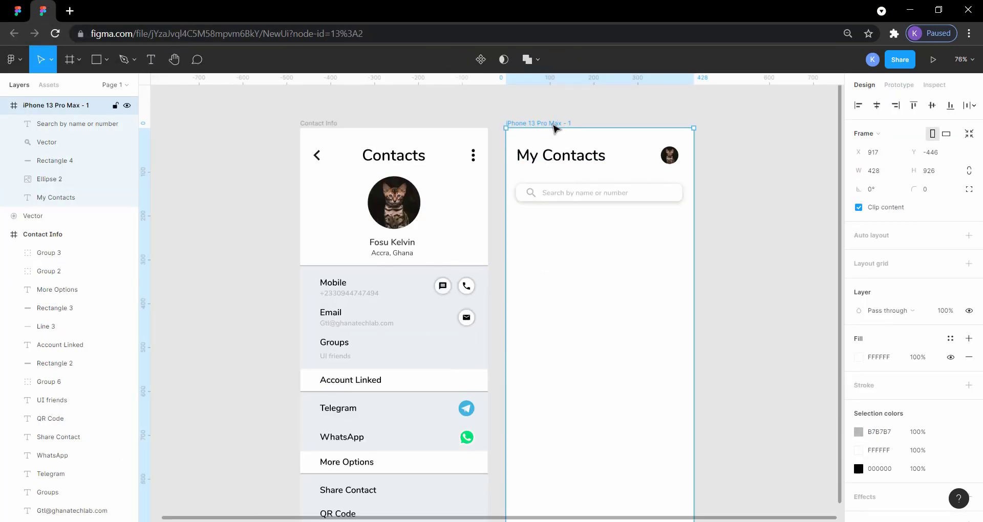
double_click(551, 124)
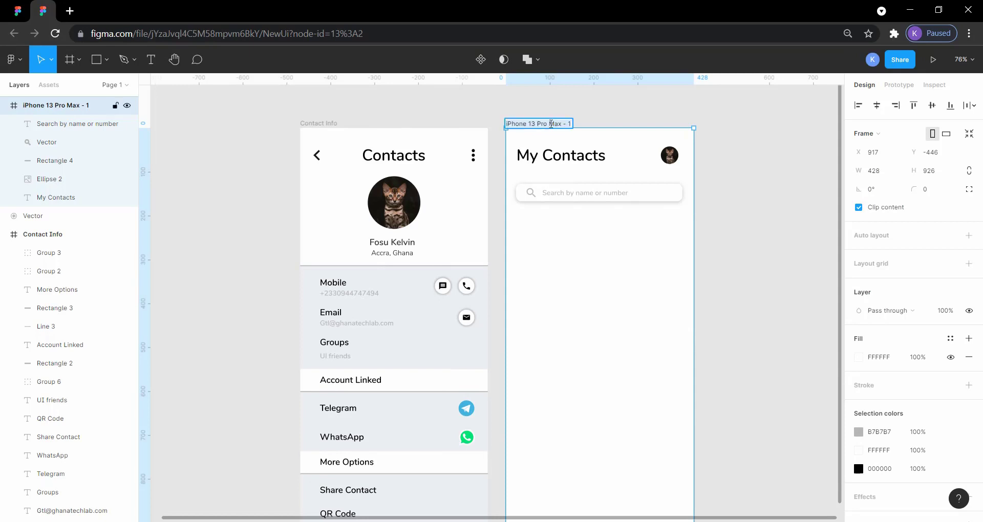
text(Home)
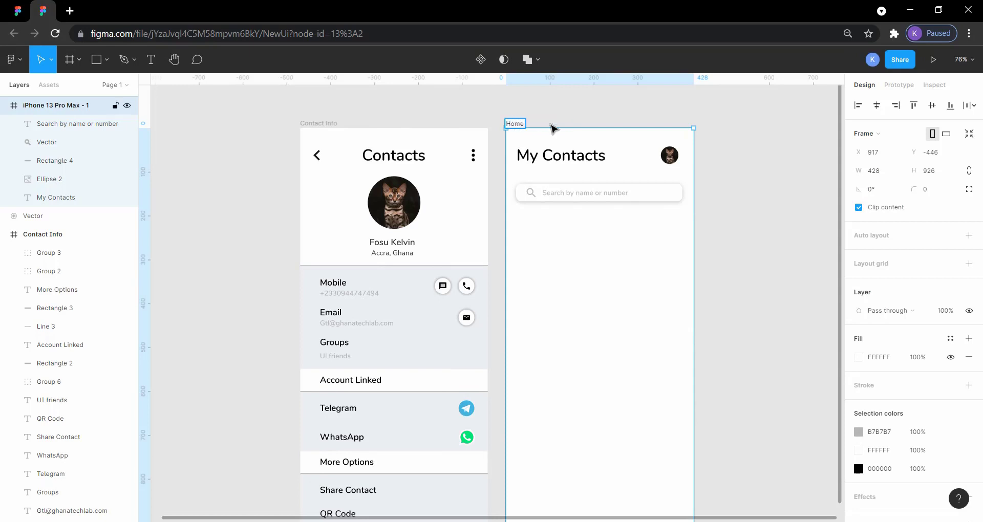
click(570, 114)
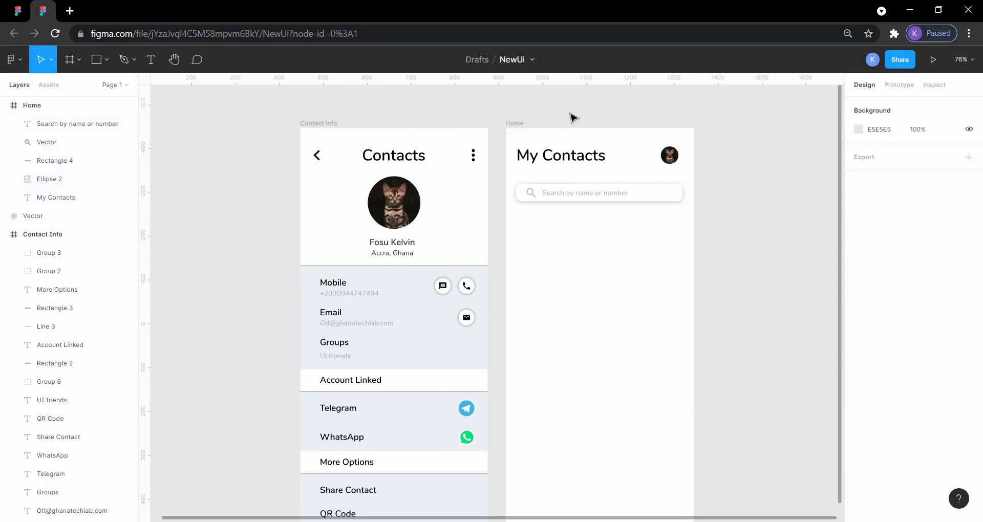
Step: Open the NewUi prototype preview and go from the Contact Info screen to the Home screen
click(934, 60)
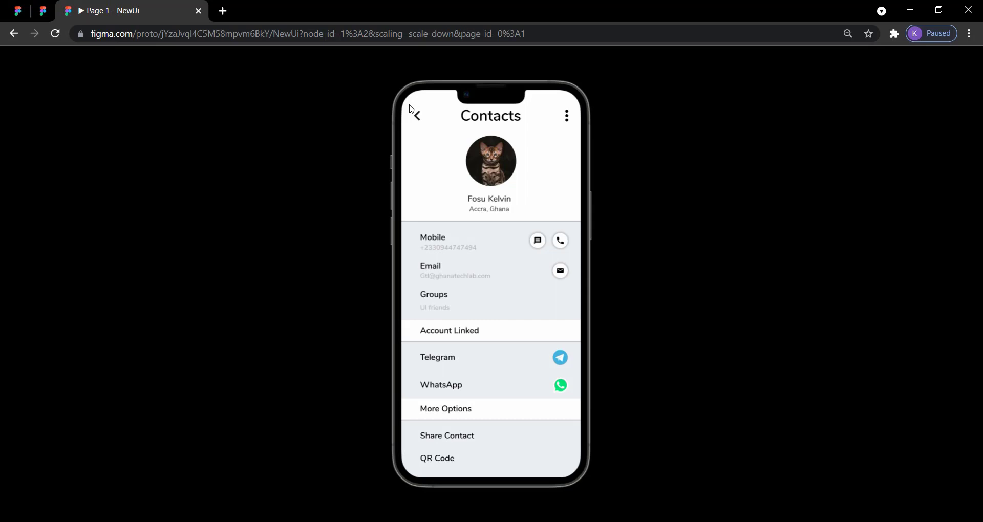
click(411, 109)
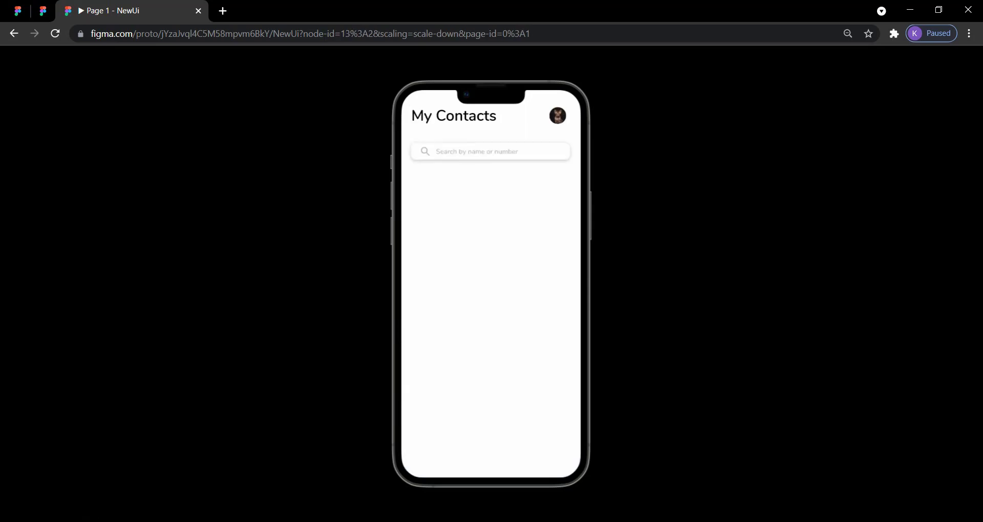